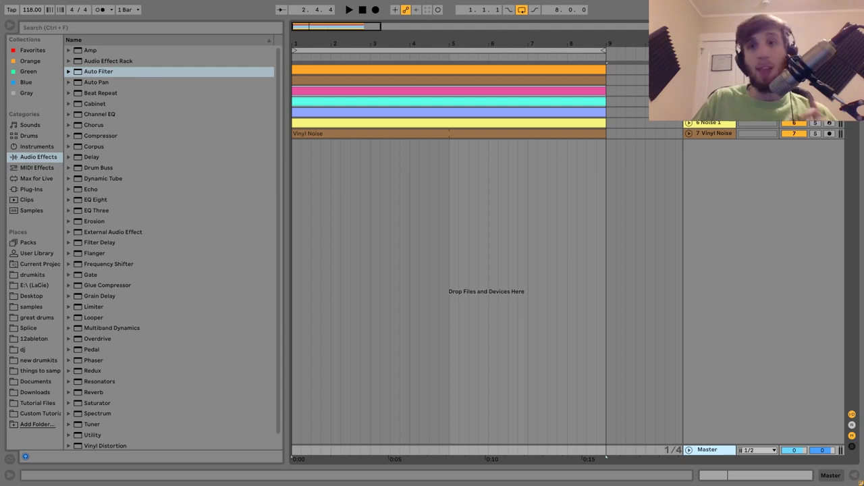
Unfold the Dub Chords track with its device chain and play the soloed chords while looking through the devices
{"action": "key", "text": "ctrl+alt+l"}
{"action": "key", "text": "ctrl+alt+u"}
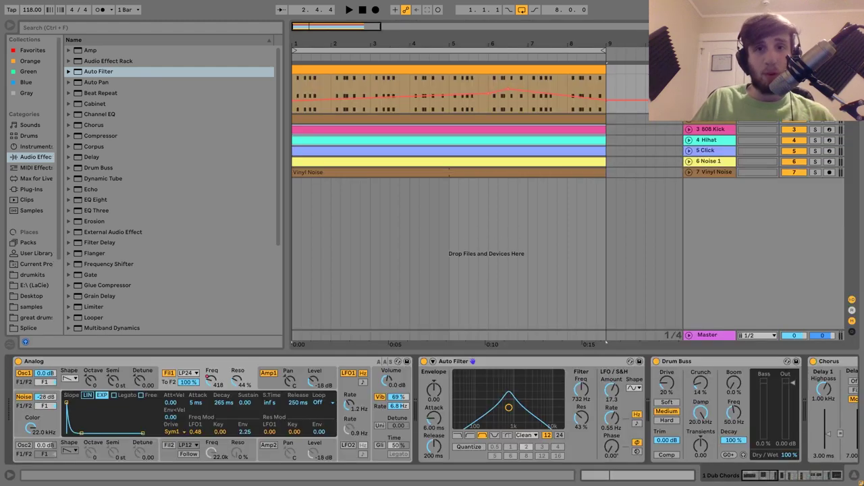
{"action": "key", "text": "space"}
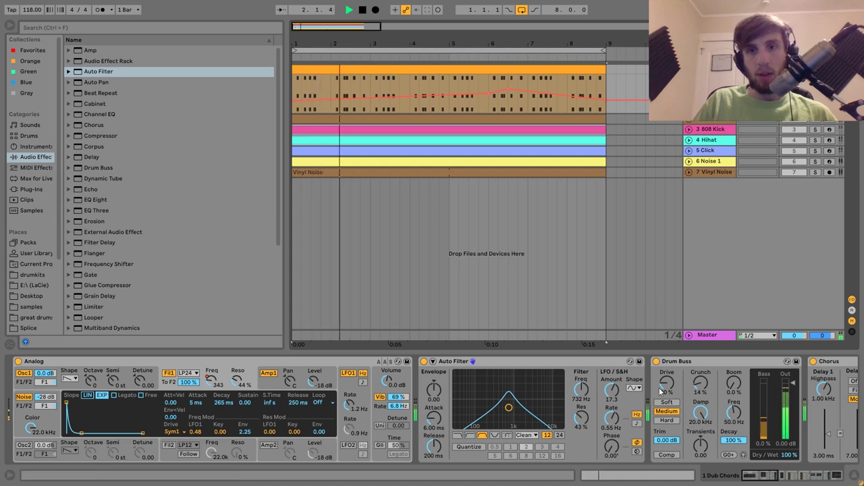
{"action": "scroll", "coordinate": [660, 390], "scroll_direction": "right", "scroll_amount": 10}
{"action": "scroll", "coordinate": [659, 388], "scroll_direction": "left", "scroll_amount": 10}
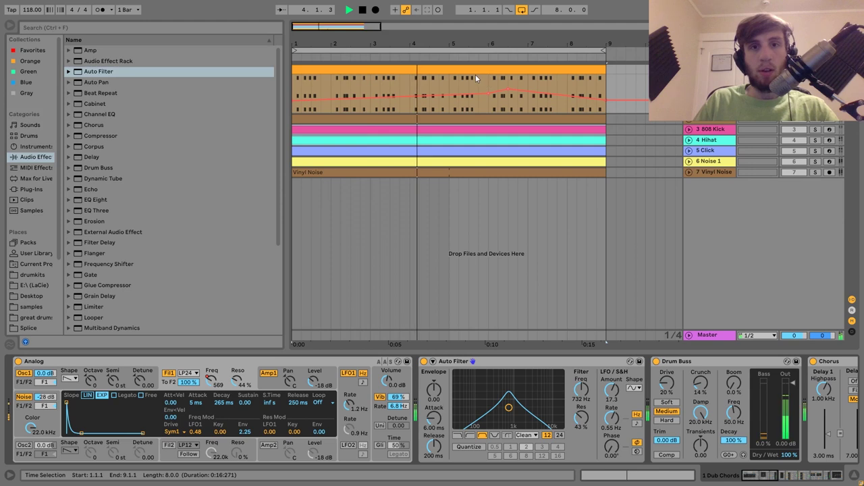
{"action": "key", "text": "space"}
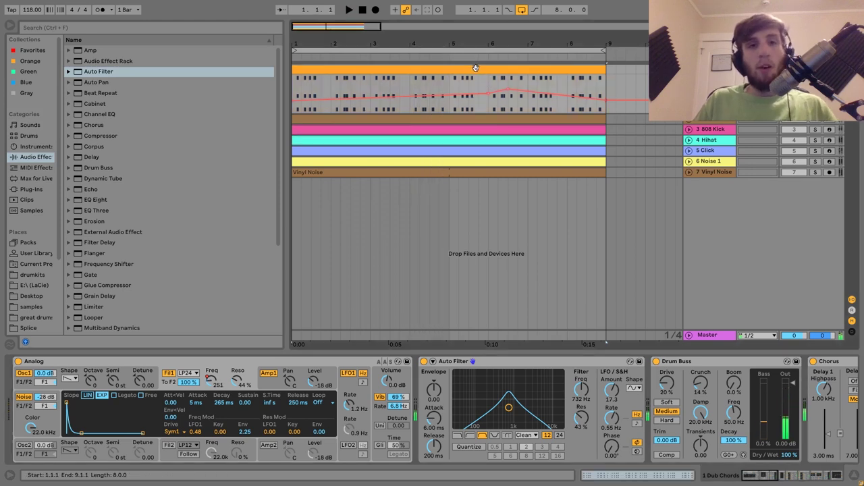
Examine the notes in the Dub Chords MIDI clip and return to the track's device chain at the two Filter Delays
{"action": "double_click", "coordinate": [474, 67]}
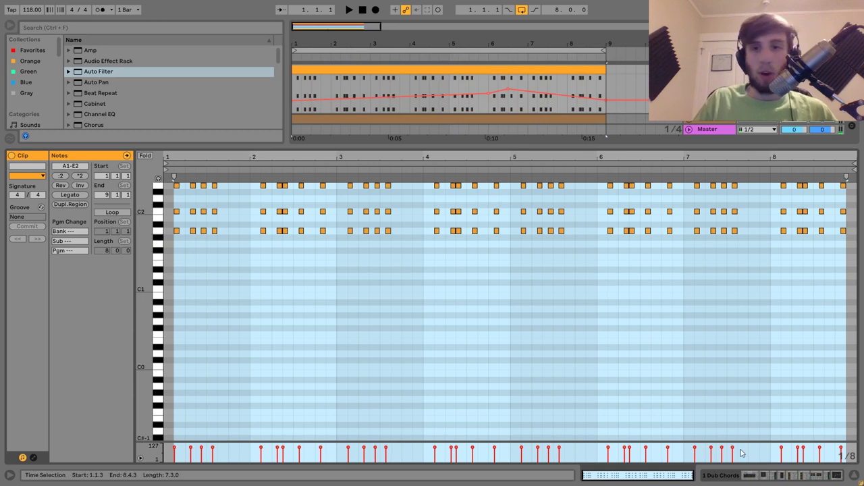
{"action": "key", "text": "shift+Tab"}
{"action": "scroll", "coordinate": [701, 388], "scroll_direction": "right", "scroll_amount": 4}
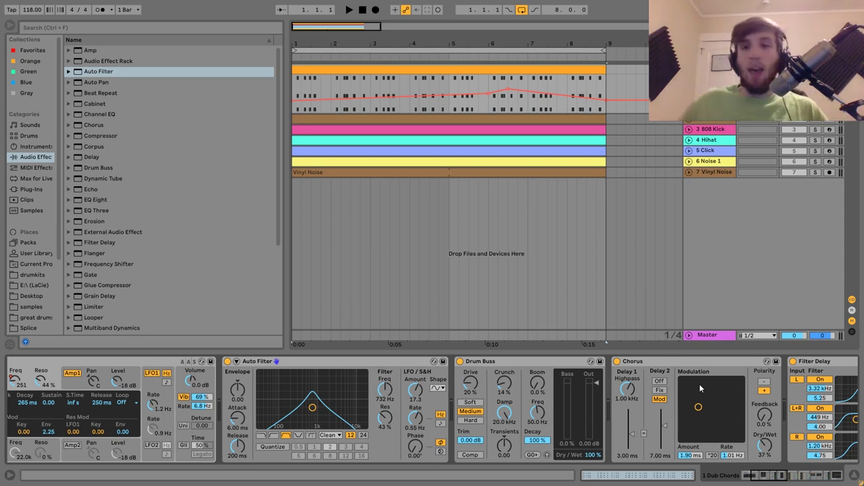
{"action": "scroll", "coordinate": [699, 384], "scroll_direction": "right", "scroll_amount": 6}
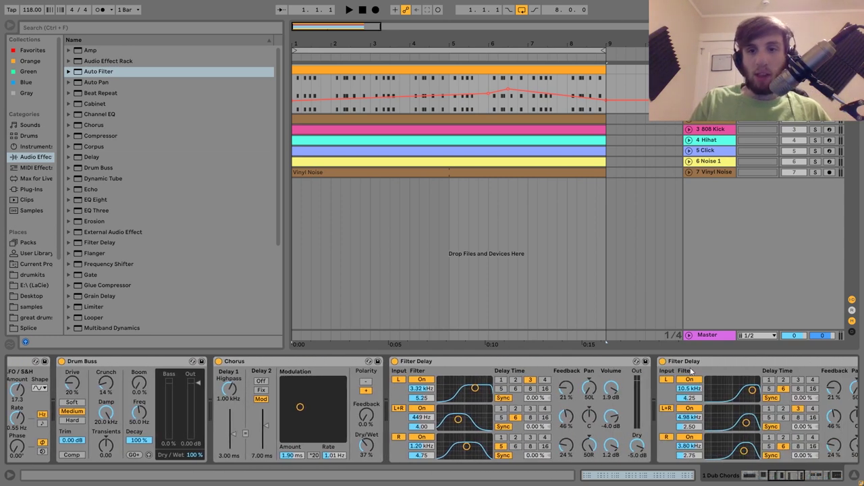
Play the dub chords with both Filter Delay devices bypassed for comparison and switch the delays back on
{"action": "left_click", "coordinate": [663, 362]}
{"action": "left_click", "coordinate": [394, 361]}
{"action": "key", "text": "space"}
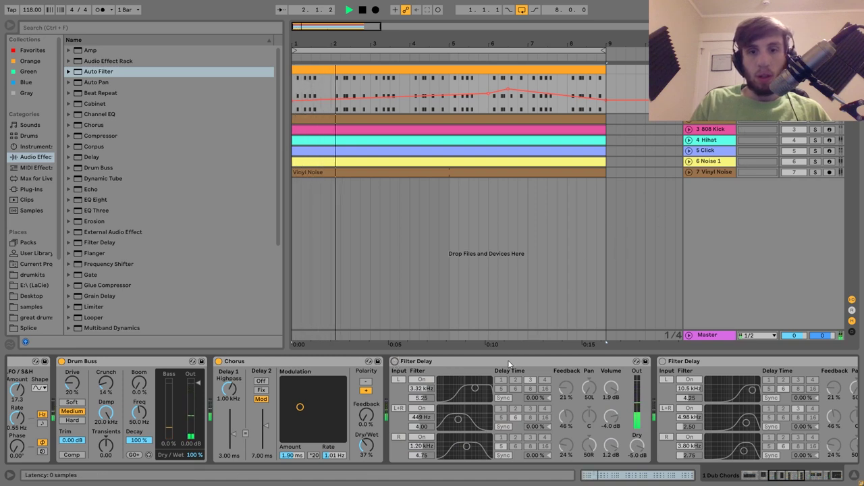
{"action": "scroll", "coordinate": [508, 360], "scroll_direction": "left", "scroll_amount": 6}
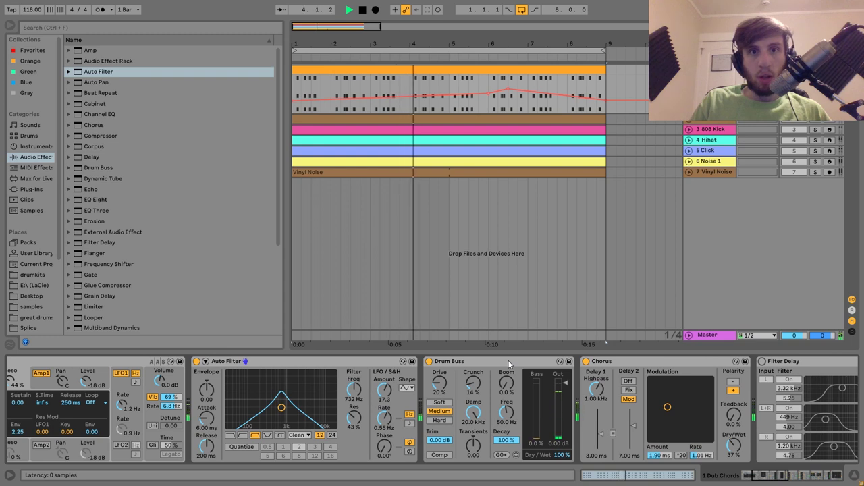
{"action": "key", "text": "space"}
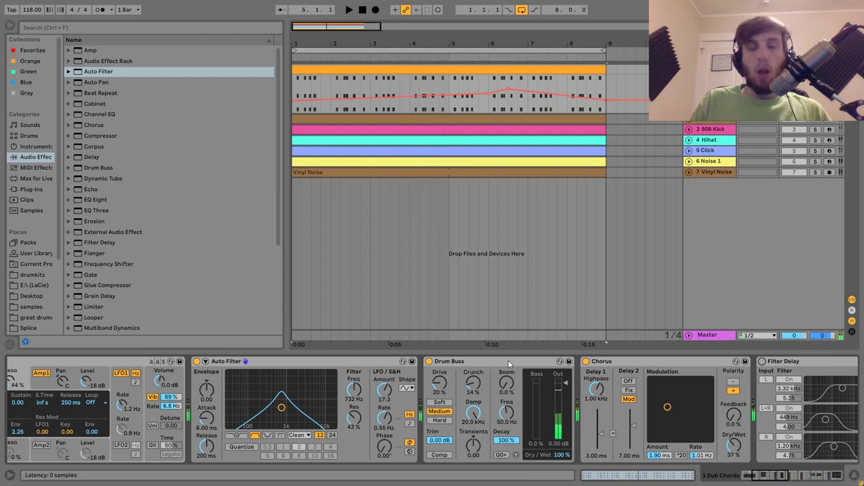
{"action": "scroll", "coordinate": [507, 359], "scroll_direction": "right", "scroll_amount": 5}
{"action": "scroll", "coordinate": [508, 362], "scroll_direction": "right", "scroll_amount": 4}
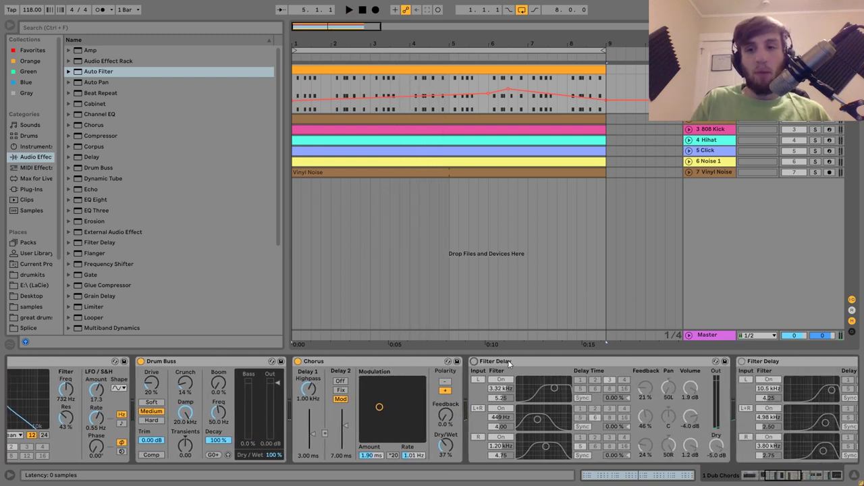
{"action": "left_click", "coordinate": [411, 361]}
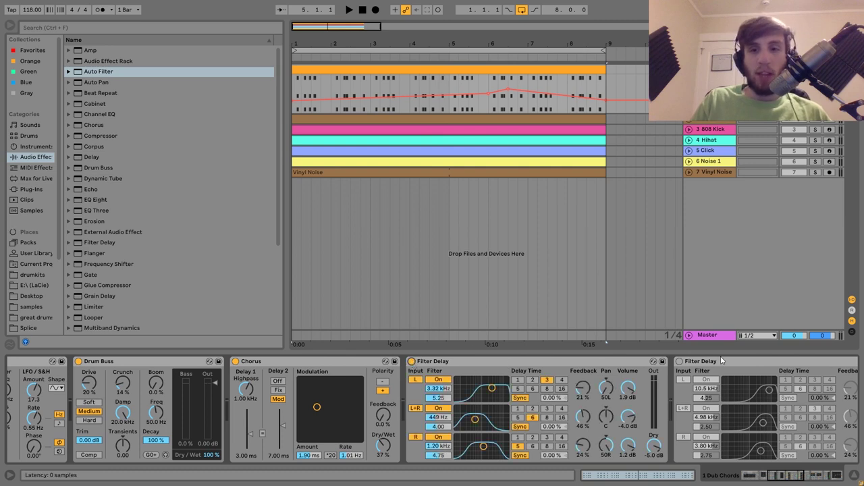
Reopen the Dub Chords clip's notes, play the pattern with the delays active, and return to the device chain
{"action": "double_click", "coordinate": [399, 68]}
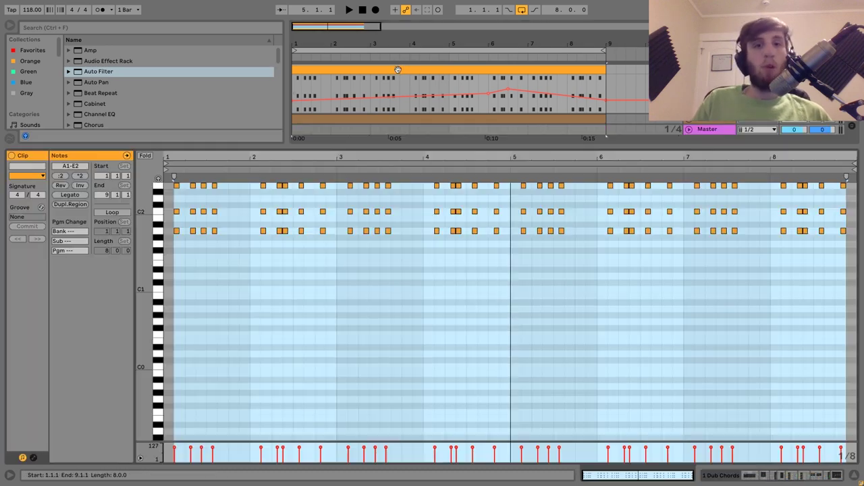
{"action": "key", "text": "space"}
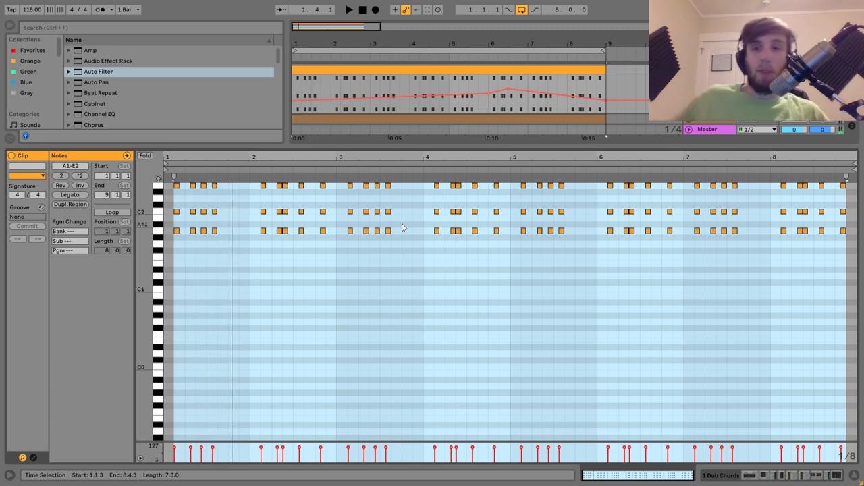
{"action": "left_click", "coordinate": [786, 475]}
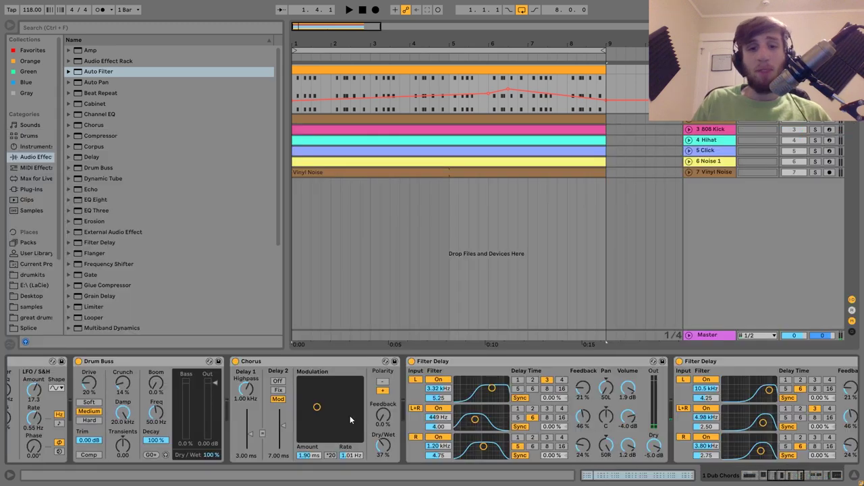
Play the chords from the start and from 5.3.1 to hear the automation of the Analog's Filter 1 frequency
{"action": "scroll", "coordinate": [349, 415], "scroll_direction": "left", "scroll_amount": 10}
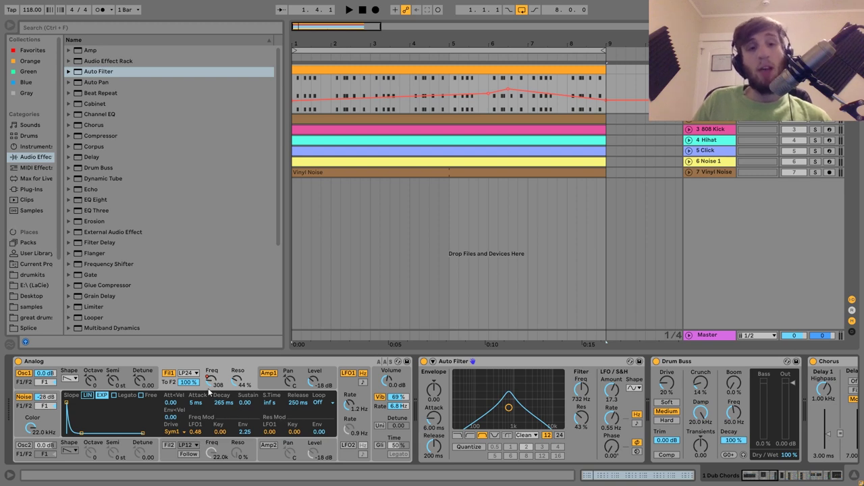
{"action": "right_click", "coordinate": [211, 382]}
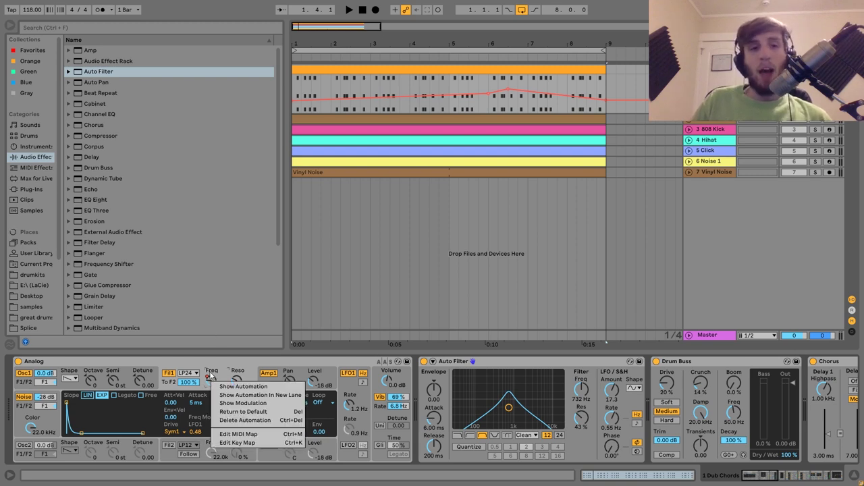
{"action": "key", "text": "Escape"}
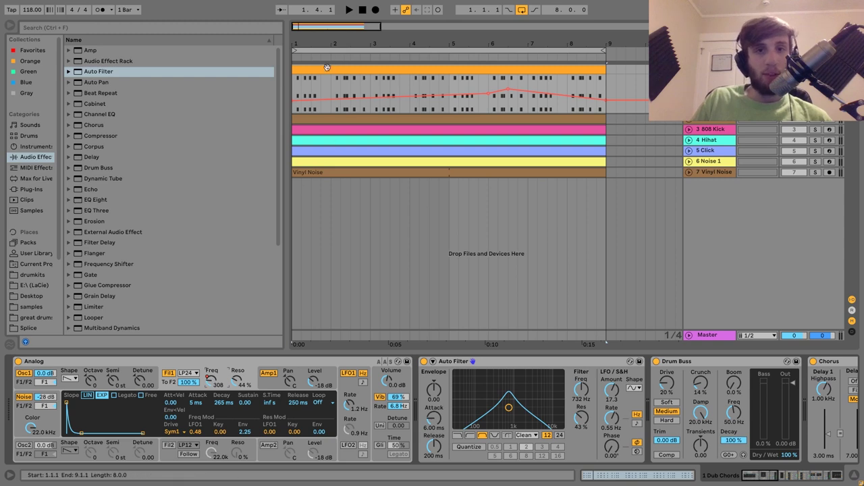
{"action": "key", "text": "space"}
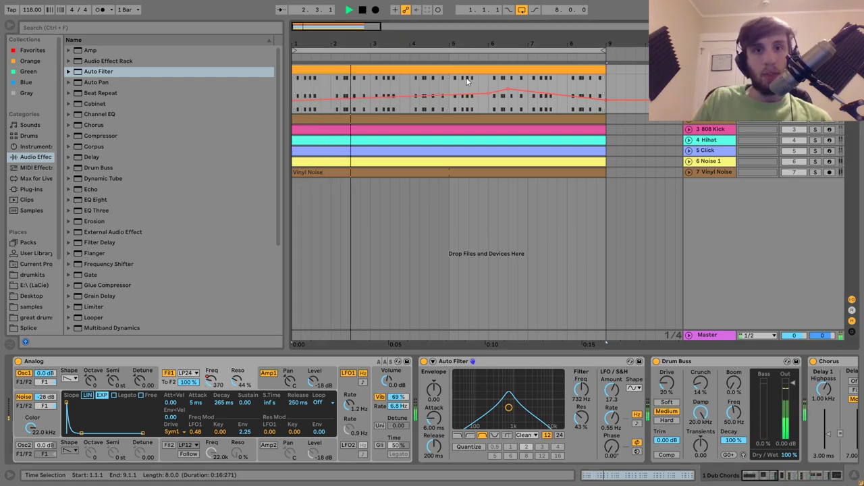
{"action": "left_click", "coordinate": [465, 101]}
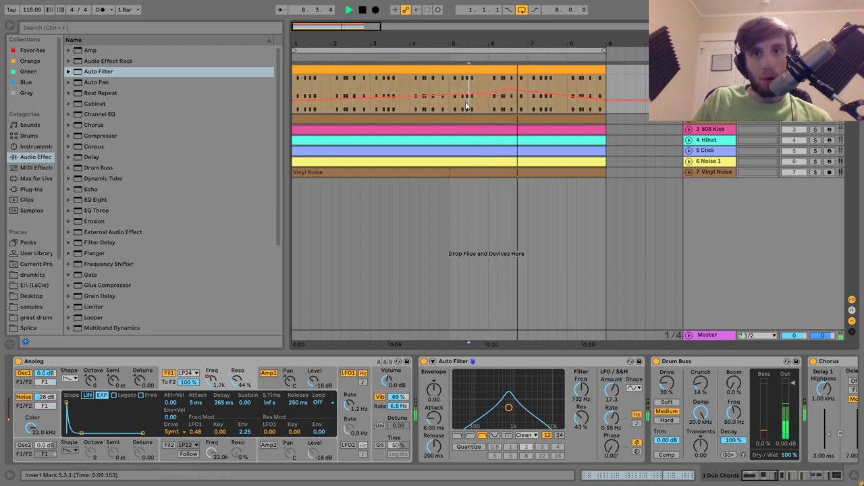
{"action": "key", "text": "space"}
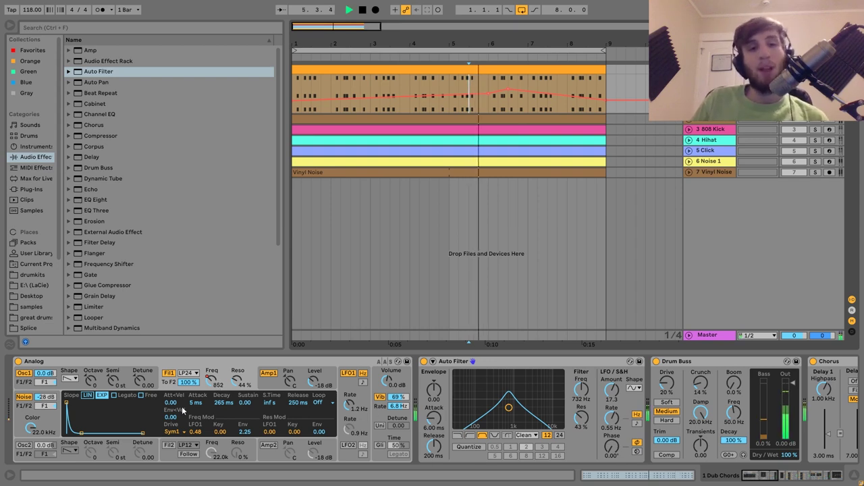
{"action": "key", "text": "space"}
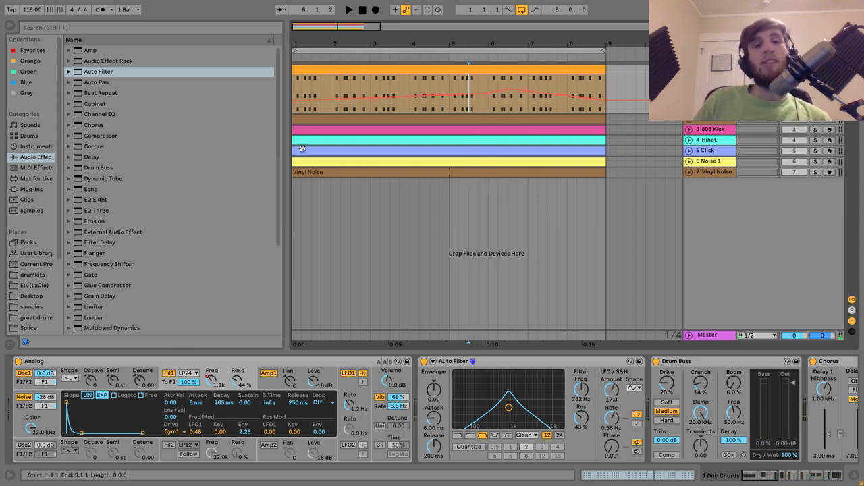
Examine the Analog's Amp 1 envelope settings and its global vibrato and voice settings
{"action": "left_click", "coordinate": [339, 71]}
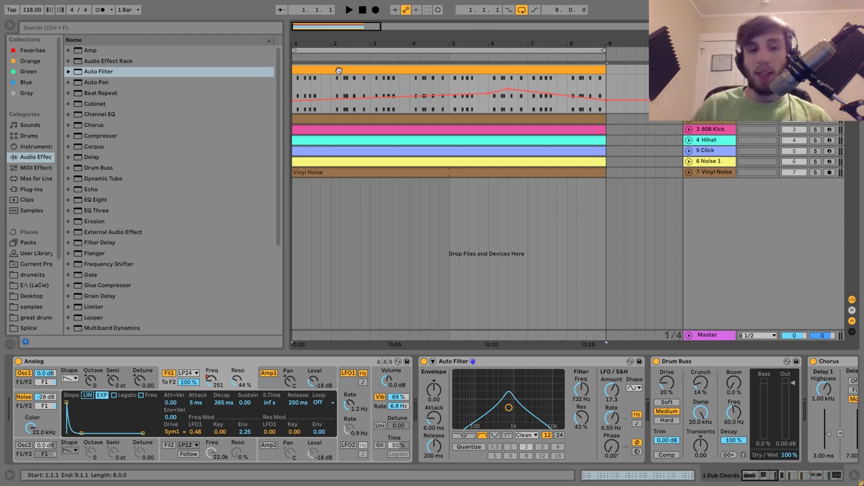
{"action": "left_click", "coordinate": [287, 383]}
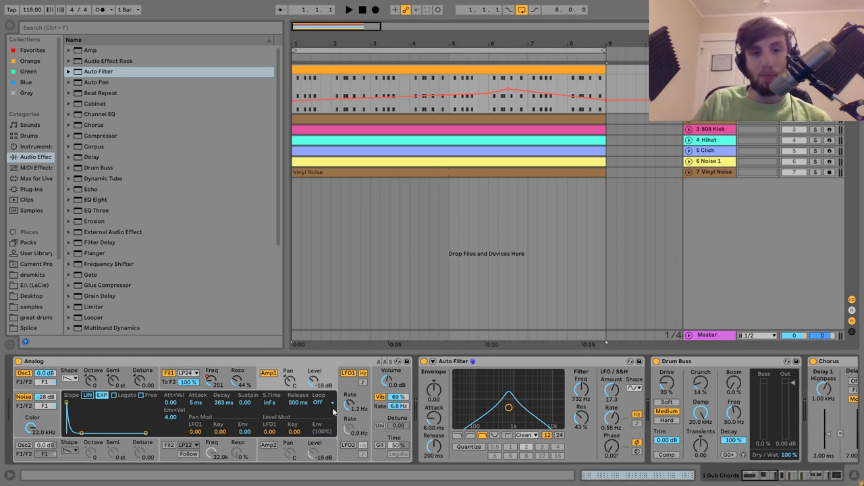
{"action": "left_click", "coordinate": [381, 413]}
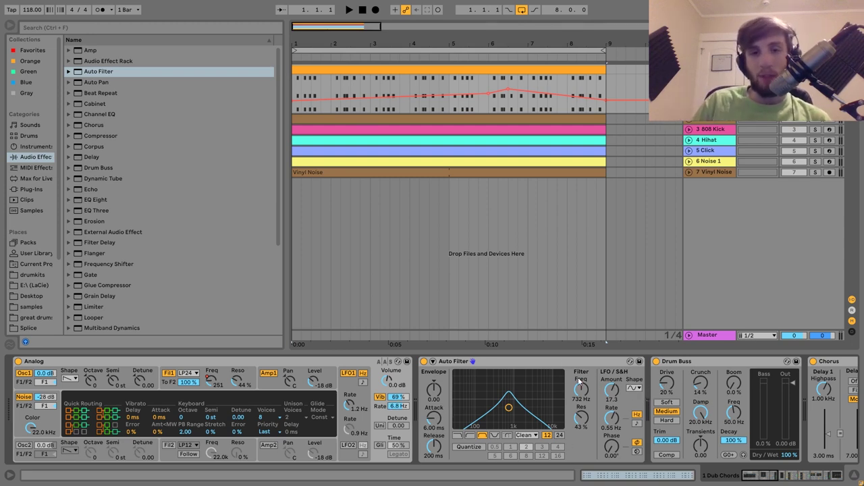
Compare the chords with the Auto Filter bypassed and re-enabled during playback
{"action": "left_click", "coordinate": [424, 361]}
{"action": "key", "text": "space"}
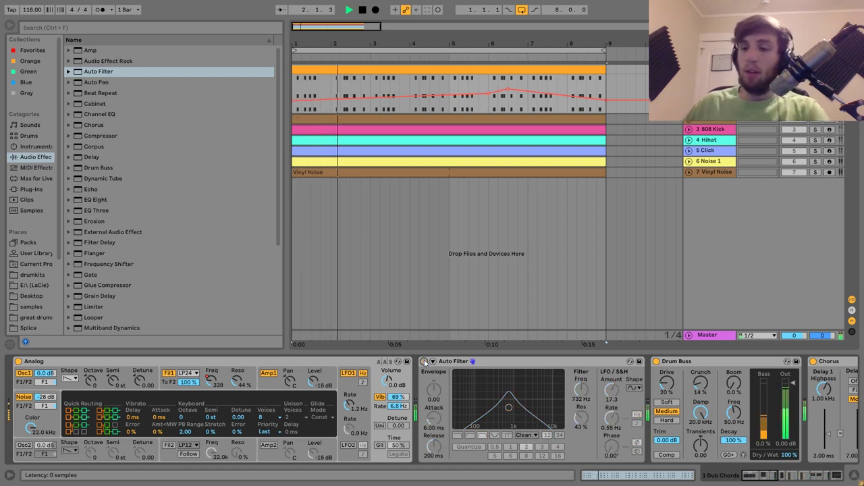
{"action": "left_click", "coordinate": [424, 361]}
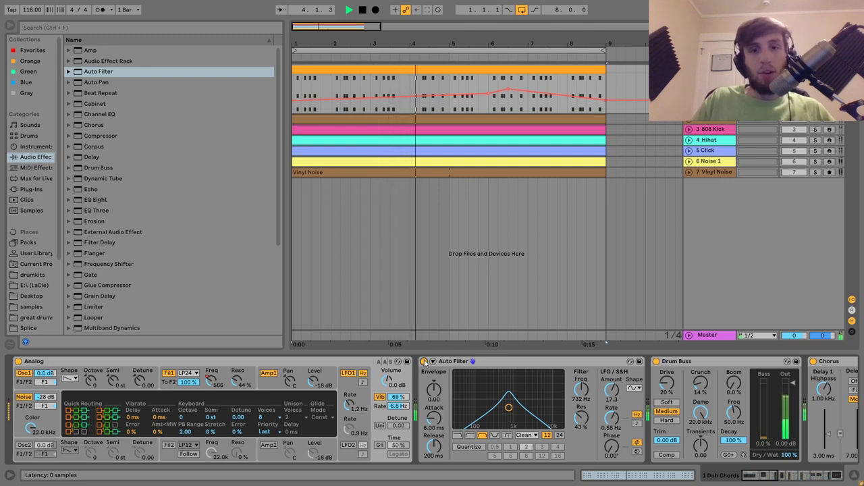
{"action": "key", "text": "space"}
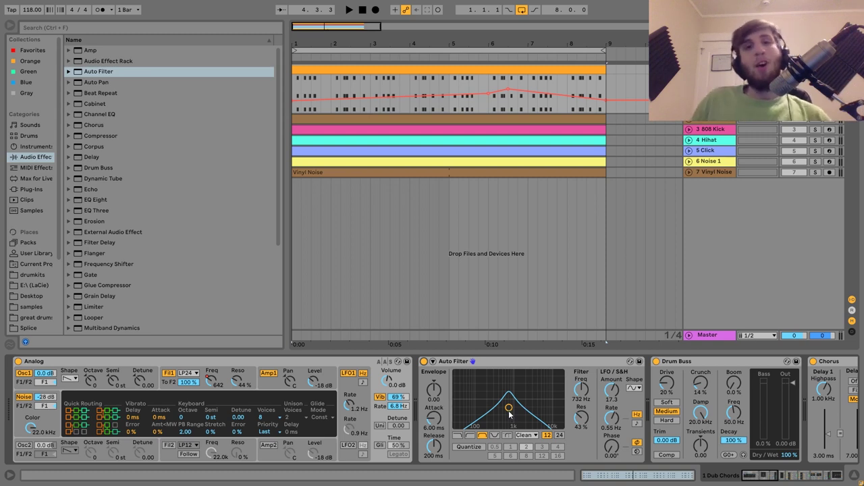
Try a different LFO amount on the Auto Filter while playing the chords, and restore it
{"action": "key", "text": "space"}
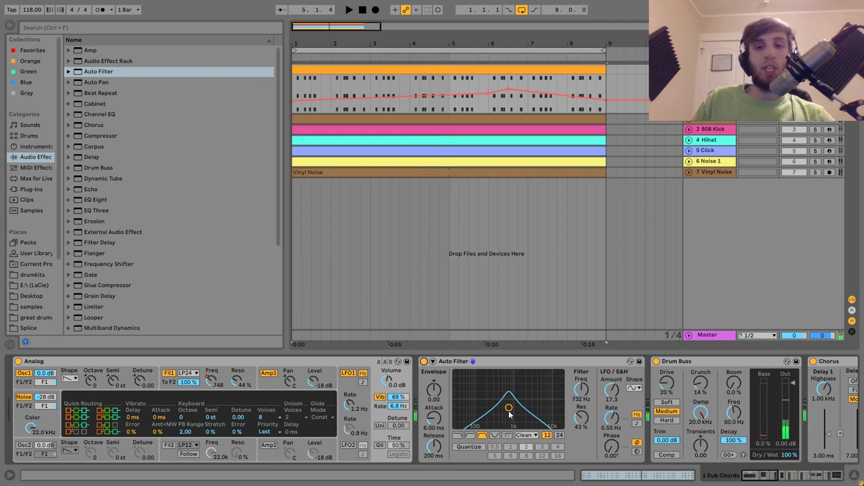
{"action": "mouse_move", "coordinate": [616, 398]}
{"action": "left_mouse_down"}
{"action": "mouse_move", "coordinate": [617, 388]}
{"action": "mouse_move", "coordinate": [616, 401]}
{"action": "left_mouse_up"}
{"action": "key", "text": "space"}
{"action": "key", "text": "space"}
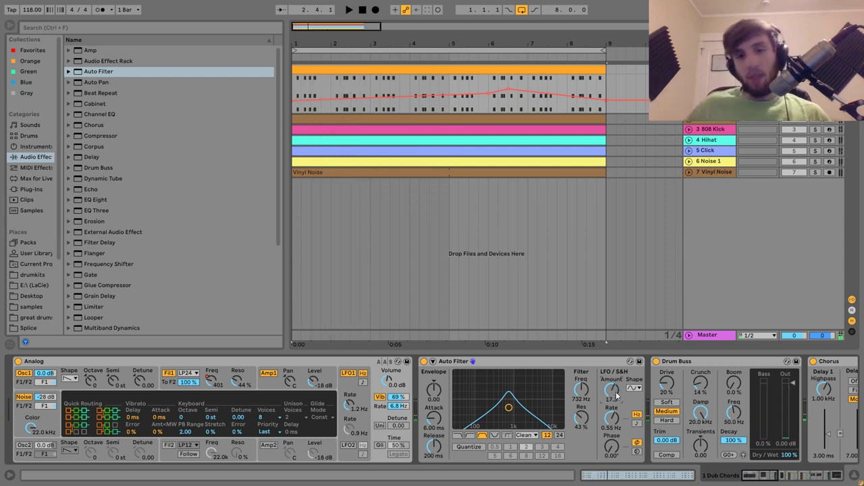
{"action": "key", "text": "space"}
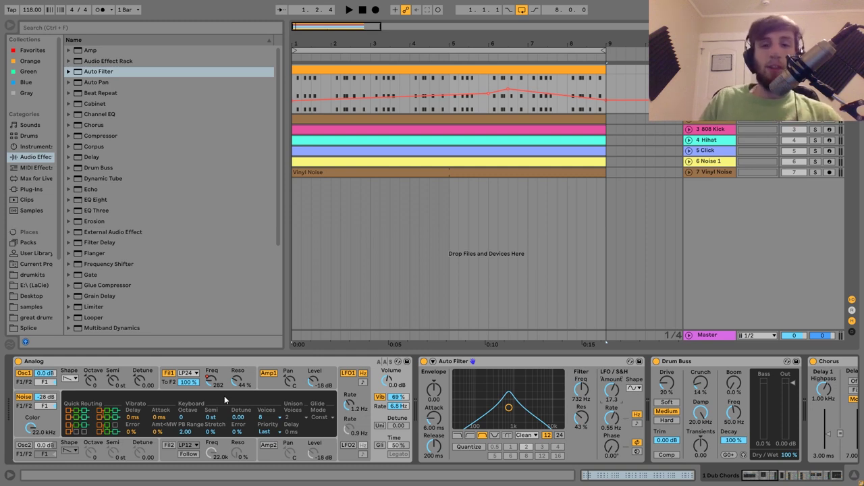
Compare the chords with the Drum Buss bypassed and re-enabled during playback
{"action": "scroll", "coordinate": [224, 395], "scroll_direction": "right", "scroll_amount": 10}
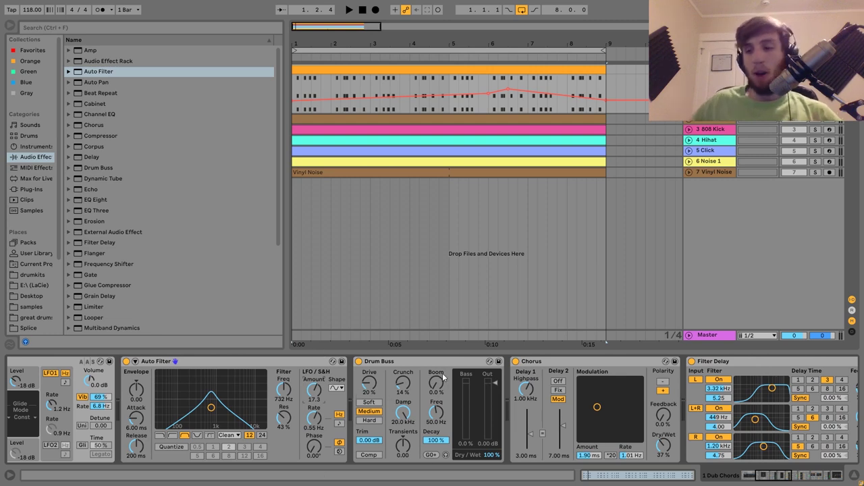
{"action": "left_click", "coordinate": [358, 361]}
{"action": "key", "text": "space"}
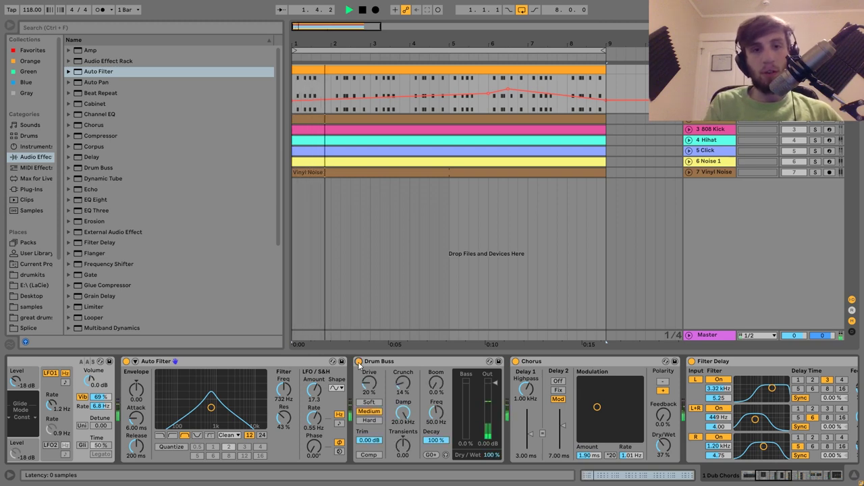
{"action": "left_click", "coordinate": [359, 361]}
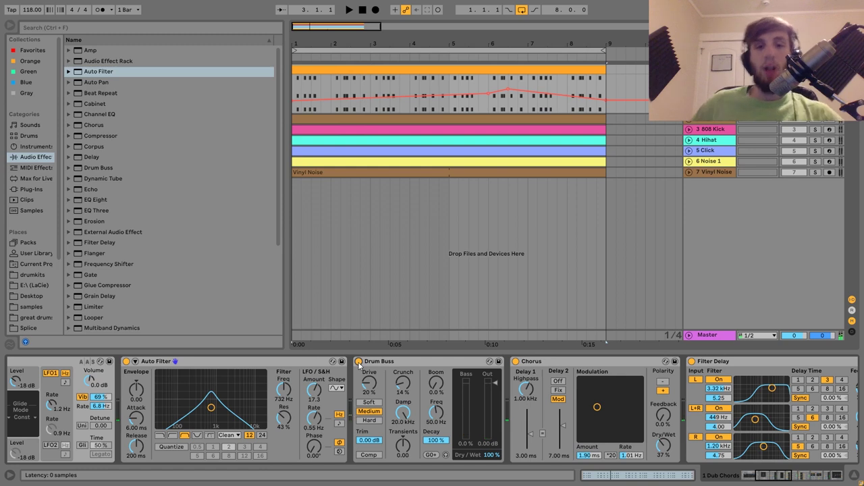
{"action": "scroll", "coordinate": [359, 365], "scroll_direction": "right", "scroll_amount": 5}
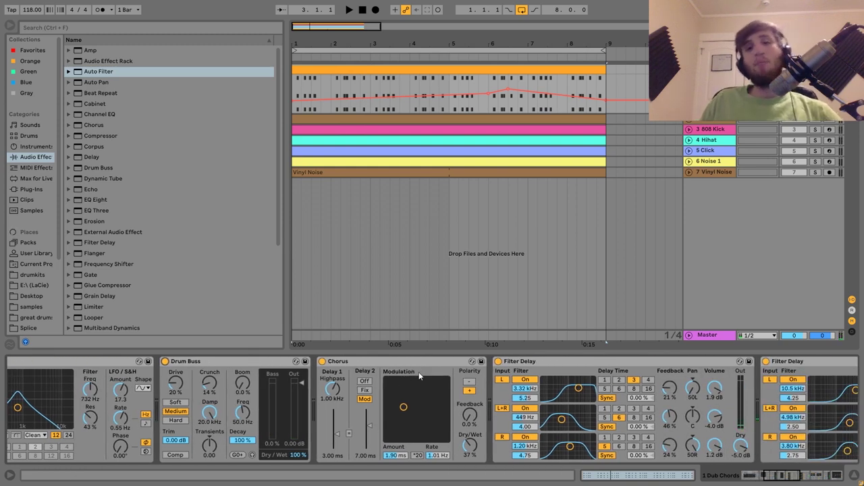
Bypass both Filter Delays on the dub chords and play the chords without them
{"action": "scroll", "coordinate": [418, 375], "scroll_direction": "right", "scroll_amount": 5}
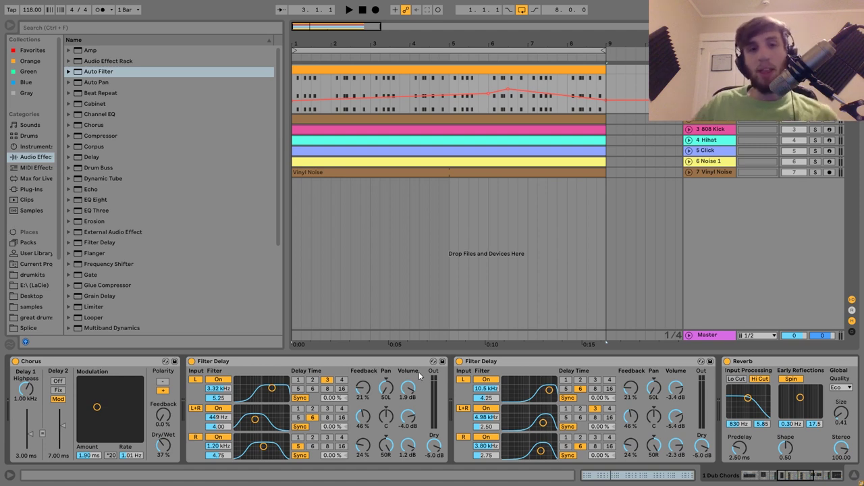
{"action": "left_click", "coordinate": [459, 361]}
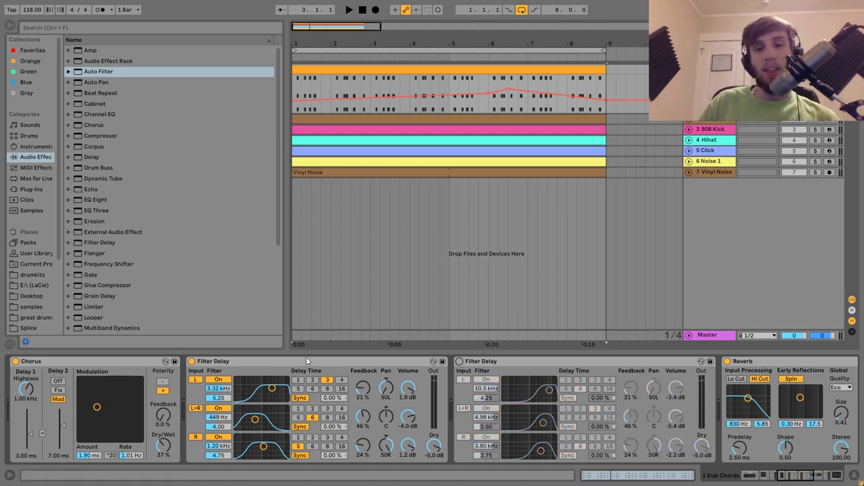
{"action": "left_click", "coordinate": [191, 362]}
{"action": "key", "text": "space"}
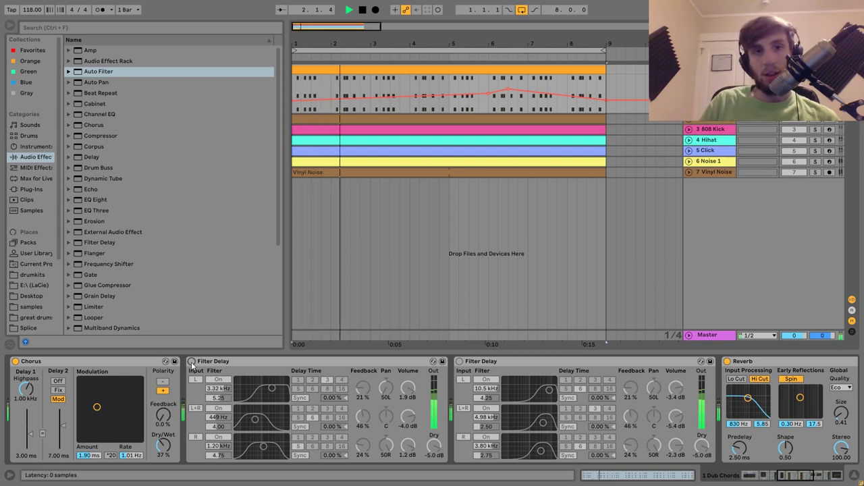
{"action": "scroll", "coordinate": [192, 362], "scroll_direction": "left", "scroll_amount": 5}
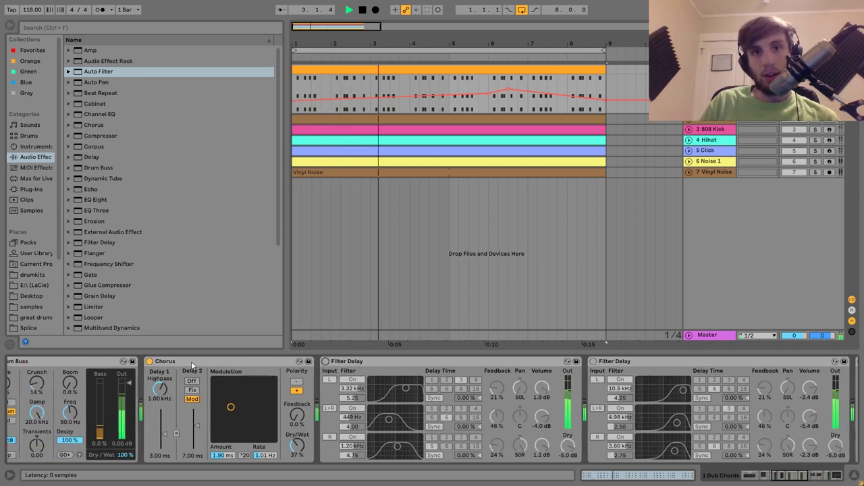
{"action": "scroll", "coordinate": [135, 421], "scroll_direction": "left", "scroll_amount": 3}
{"action": "scroll", "coordinate": [343, 416], "scroll_direction": "right", "scroll_amount": 12}
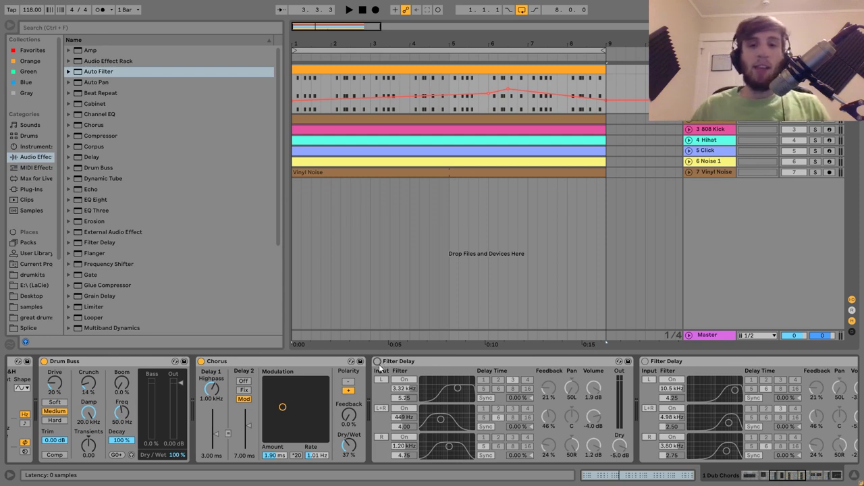
Re-enable the first Filter Delay only and play the chords to hear its effect
{"action": "left_click", "coordinate": [378, 362]}
{"action": "key", "text": "space"}
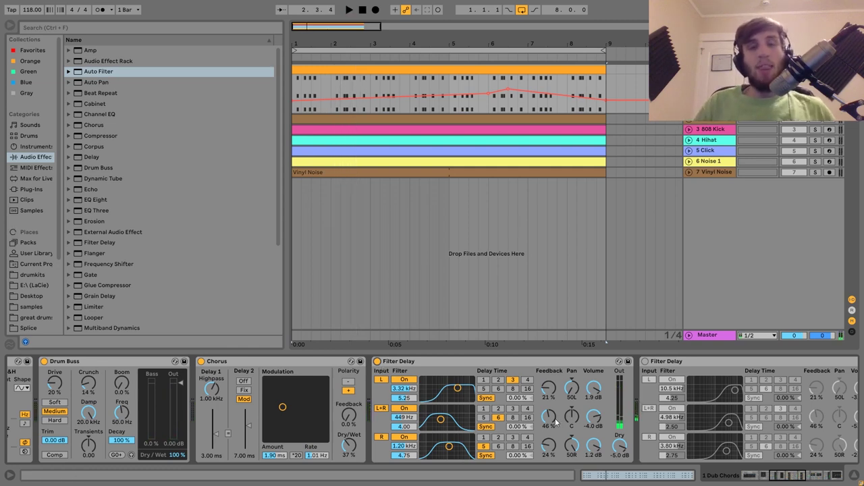
{"action": "key", "text": "space"}
{"action": "key", "text": "space"}
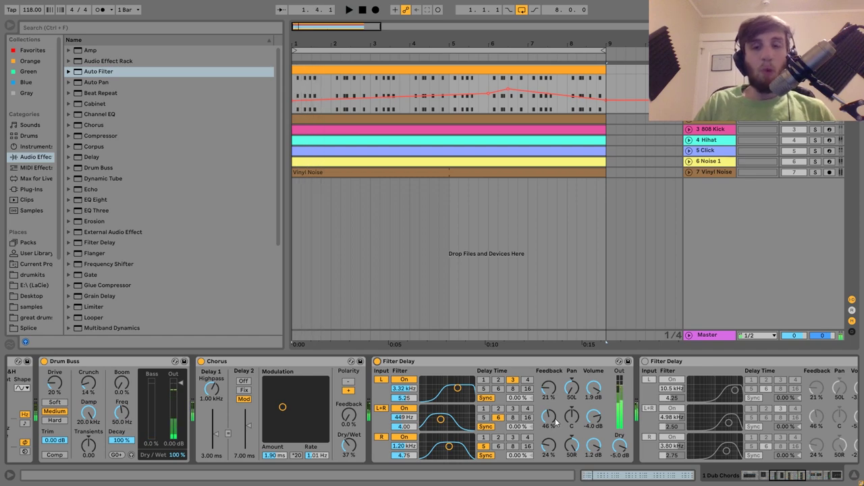
{"action": "scroll", "coordinate": [556, 422], "scroll_direction": "left", "scroll_amount": 5}
{"action": "scroll", "coordinate": [556, 422], "scroll_direction": "right", "scroll_amount": 5}
{"action": "scroll", "coordinate": [556, 420], "scroll_direction": "right", "scroll_amount": 2}
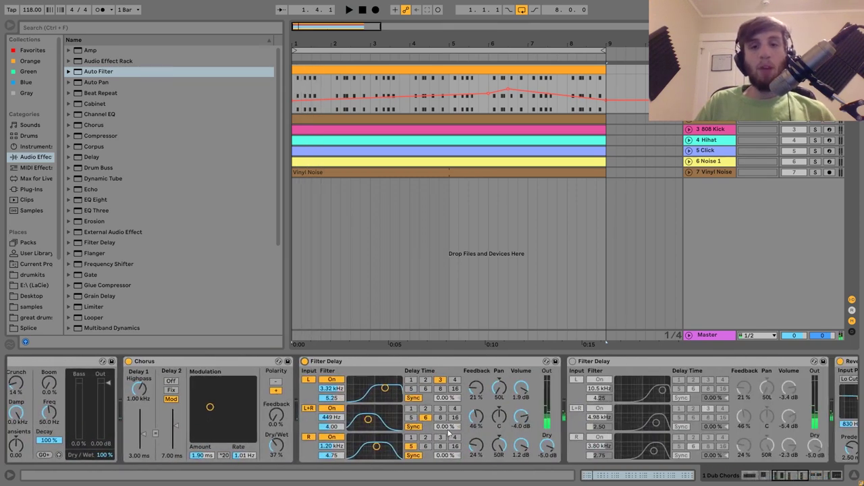
{"action": "left_click", "coordinate": [456, 364]}
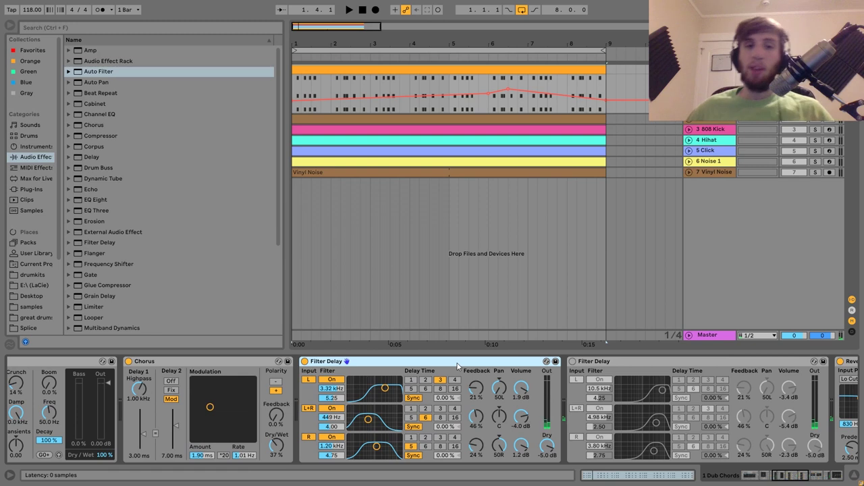
{"action": "key", "text": "space"}
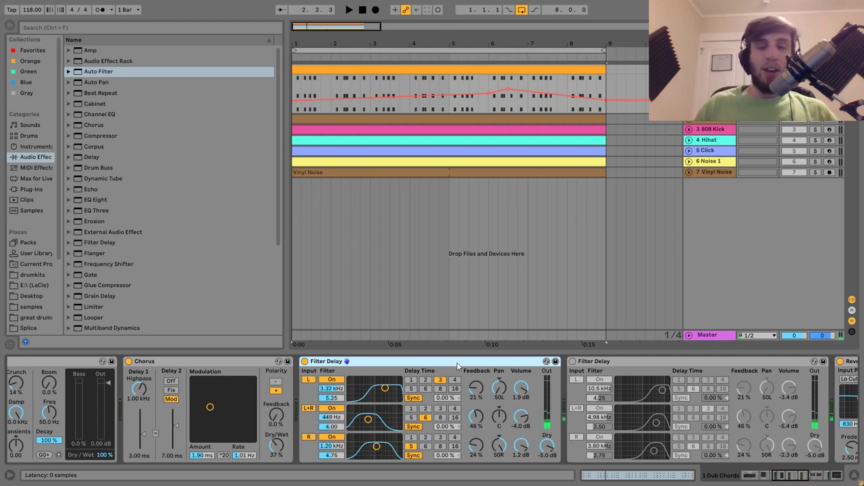
{"action": "key", "text": "space"}
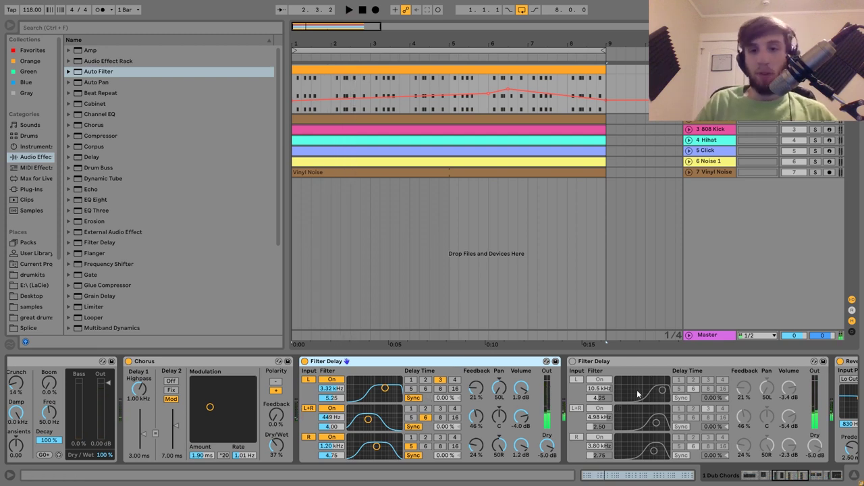
Re-enable the second Filter Delay and play the opening chords several times to hear both delays together
{"action": "left_click", "coordinate": [573, 361]}
{"action": "key", "text": "space"}
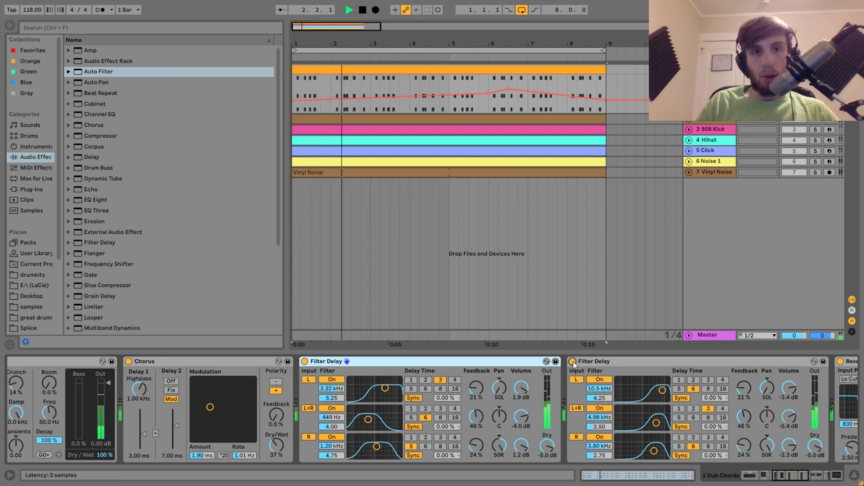
{"action": "key", "text": "space"}
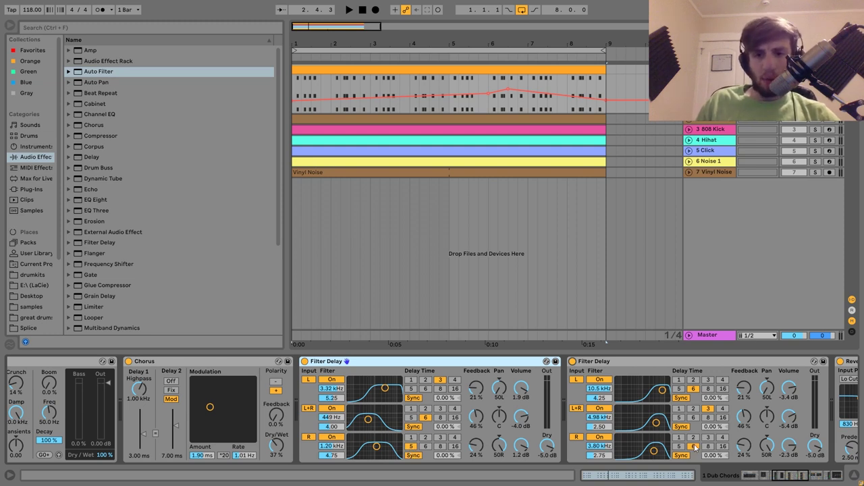
{"action": "key", "text": "space"}
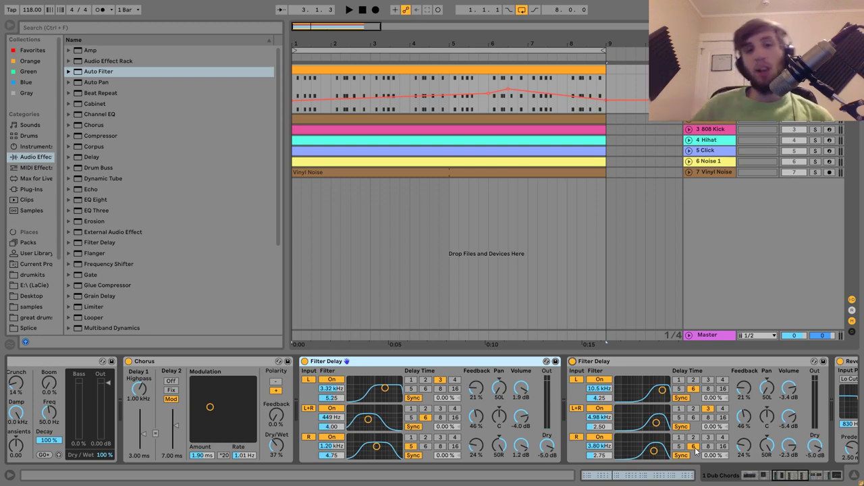
{"action": "key", "text": "space"}
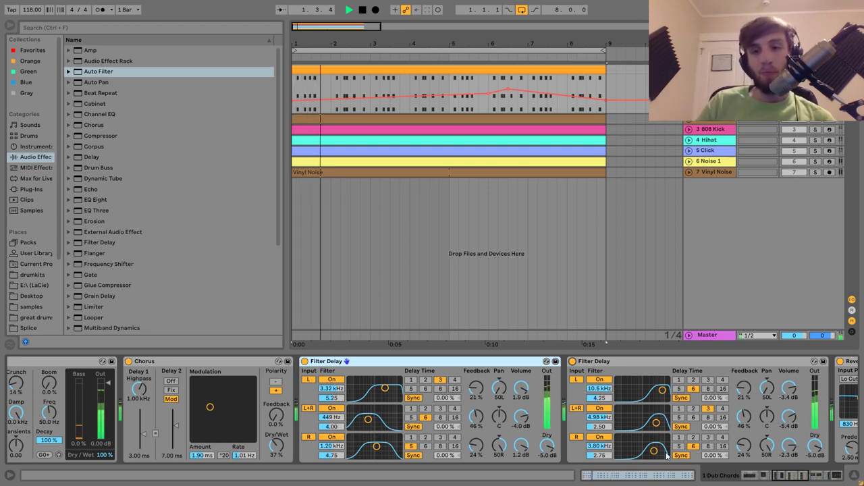
{"action": "key", "text": "space"}
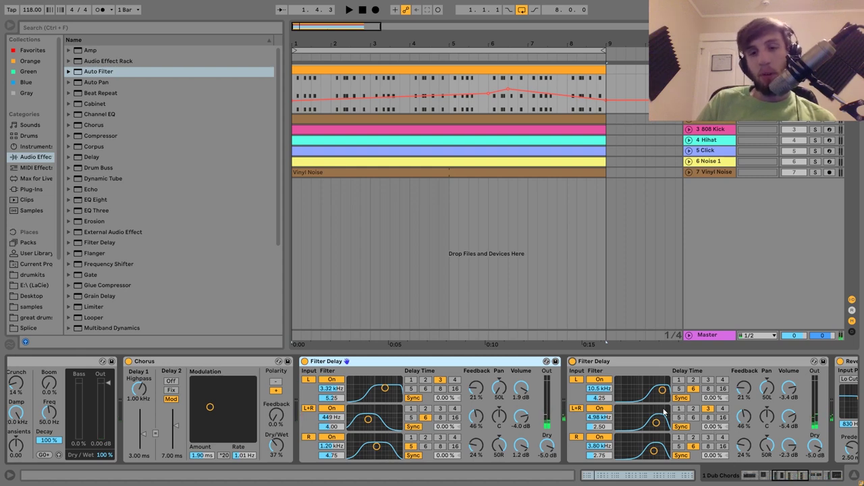
{"action": "key", "text": "space"}
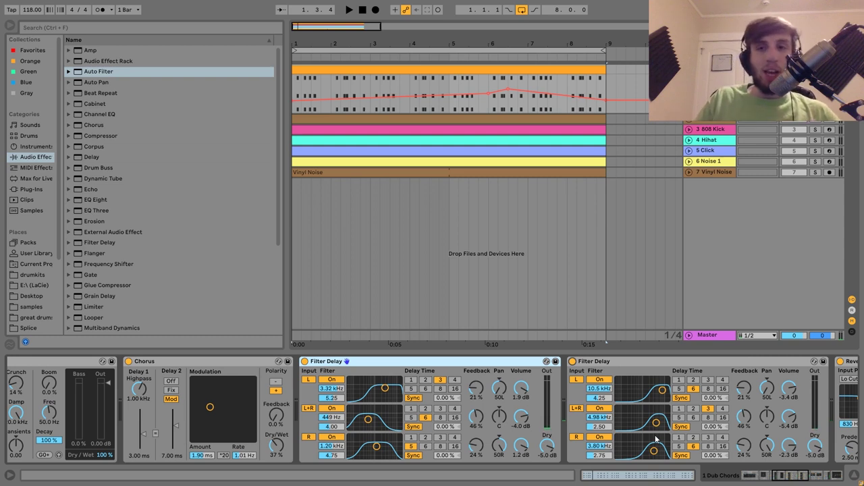
{"action": "key", "text": "space"}
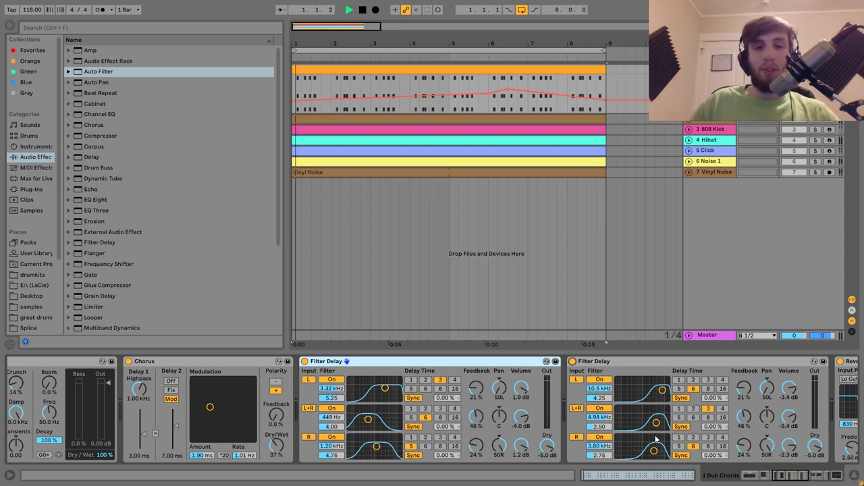
{"action": "key", "text": "space"}
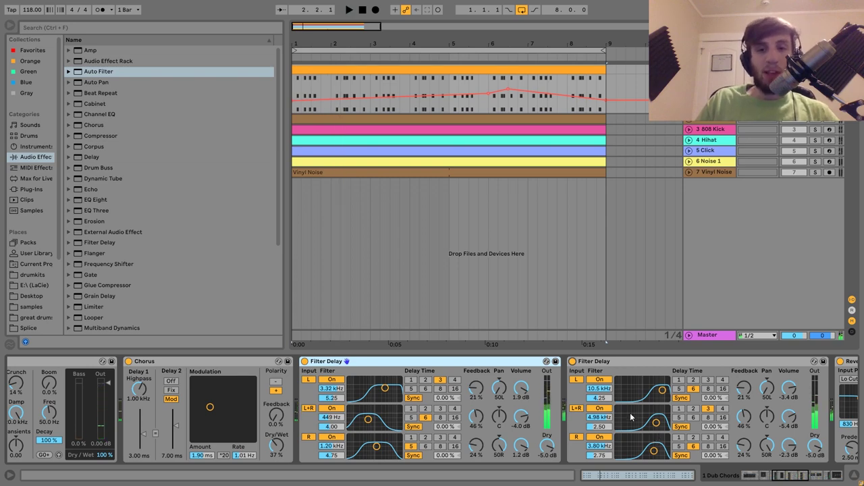
Compare the chords with the Reverb bypassed and re-enabled during playback
{"action": "scroll", "coordinate": [631, 417], "scroll_direction": "right", "scroll_amount": 5}
{"action": "scroll", "coordinate": [631, 417], "scroll_direction": "left", "scroll_amount": 8}
{"action": "scroll", "coordinate": [631, 418], "scroll_direction": "right", "scroll_amount": 3}
{"action": "scroll", "coordinate": [631, 417], "scroll_direction": "left", "scroll_amount": 5}
{"action": "scroll", "coordinate": [630, 412], "scroll_direction": "right", "scroll_amount": 10}
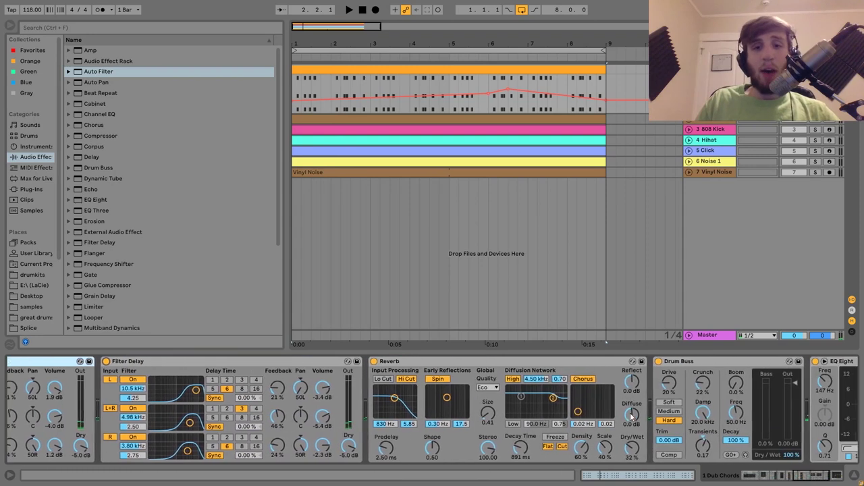
{"action": "key", "text": "space"}
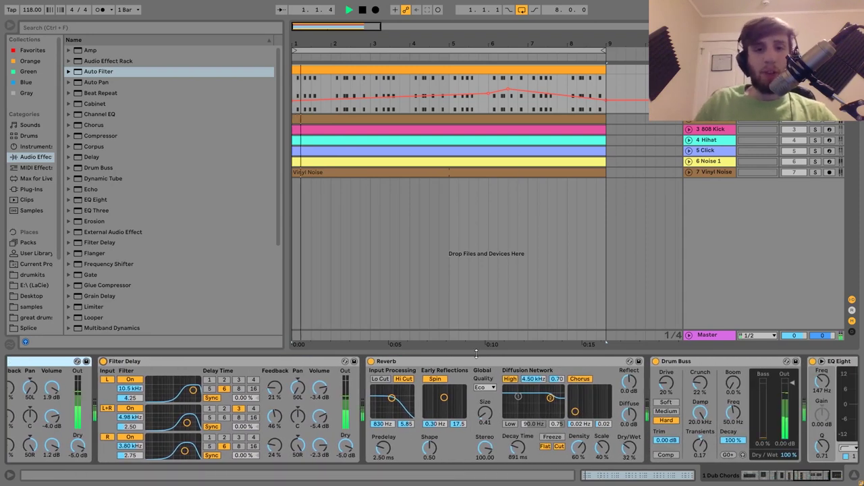
{"action": "left_click", "coordinate": [371, 361]}
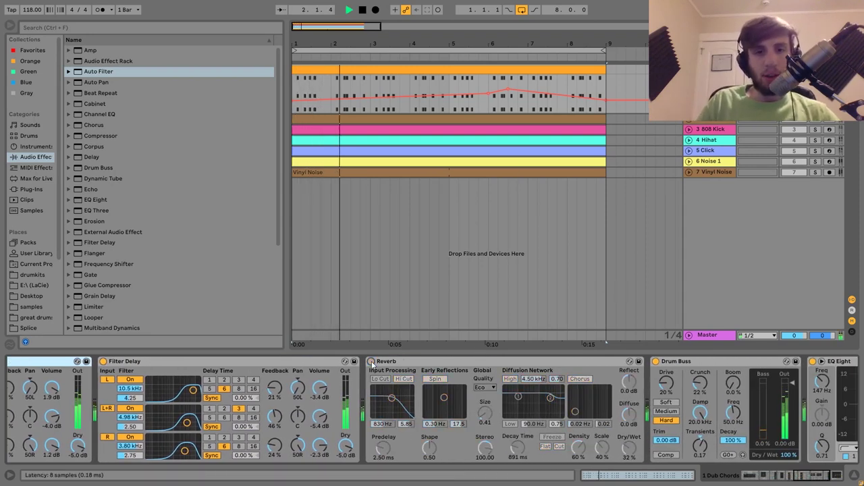
{"action": "left_click", "coordinate": [370, 361]}
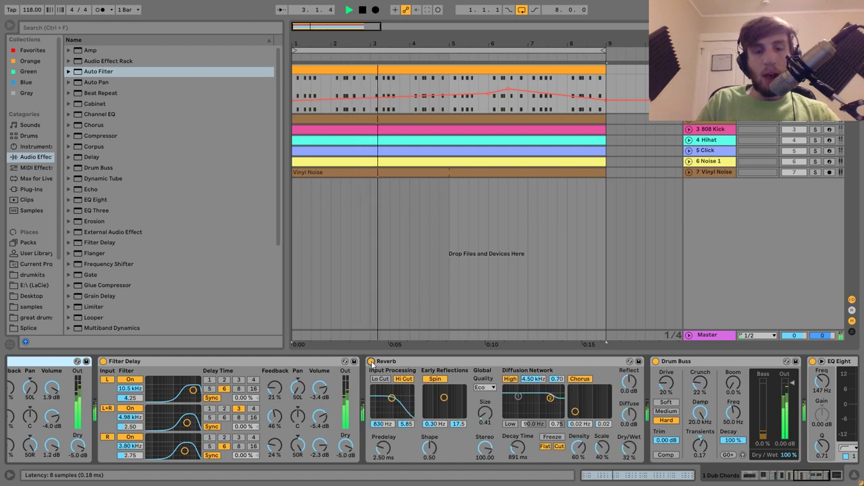
{"action": "key", "text": "space"}
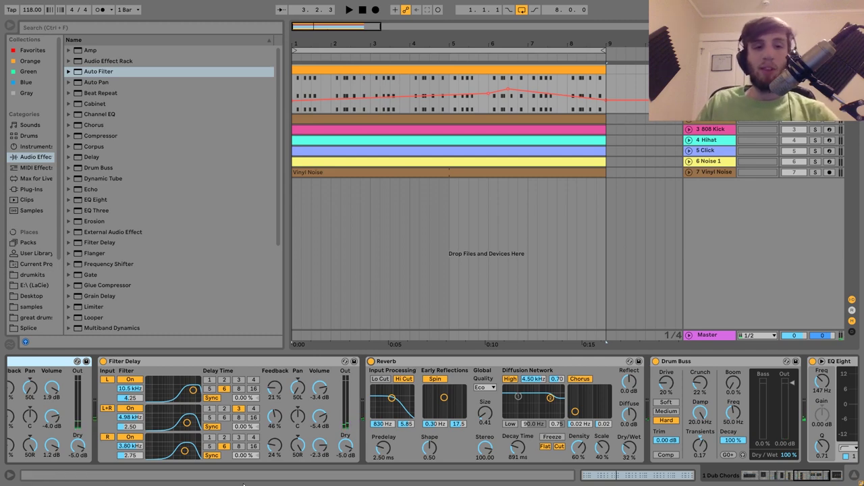
Examine the end of the chords' effects chain, from the Filter Delays through Reverb, Drum Buss and EQ Eight, including during playback
{"action": "scroll", "coordinate": [103, 382], "scroll_direction": "left", "scroll_amount": 5}
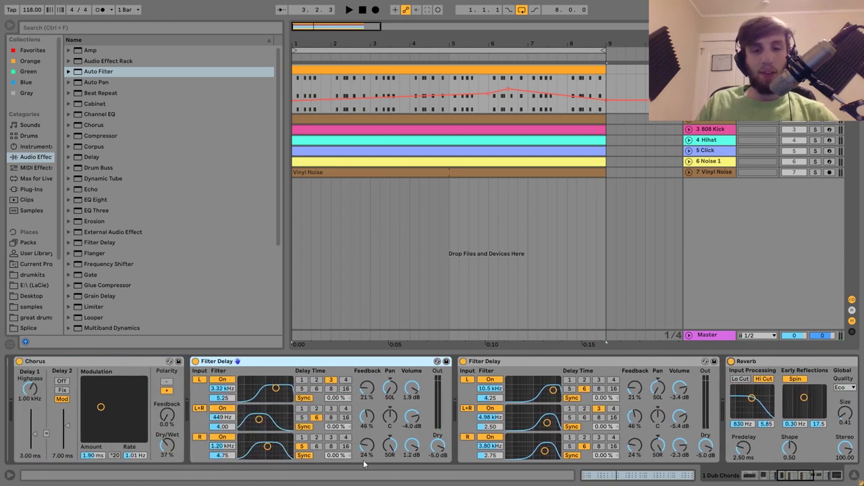
{"action": "scroll", "coordinate": [413, 448], "scroll_direction": "right", "scroll_amount": 6}
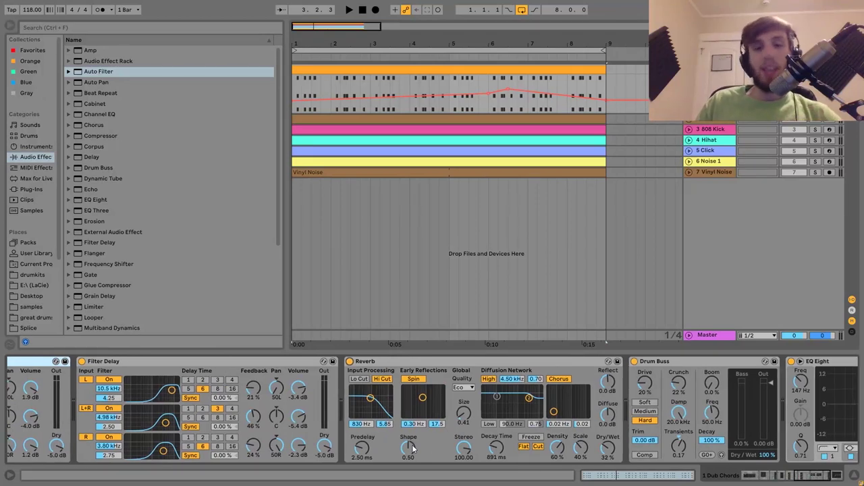
{"action": "key", "text": "space"}
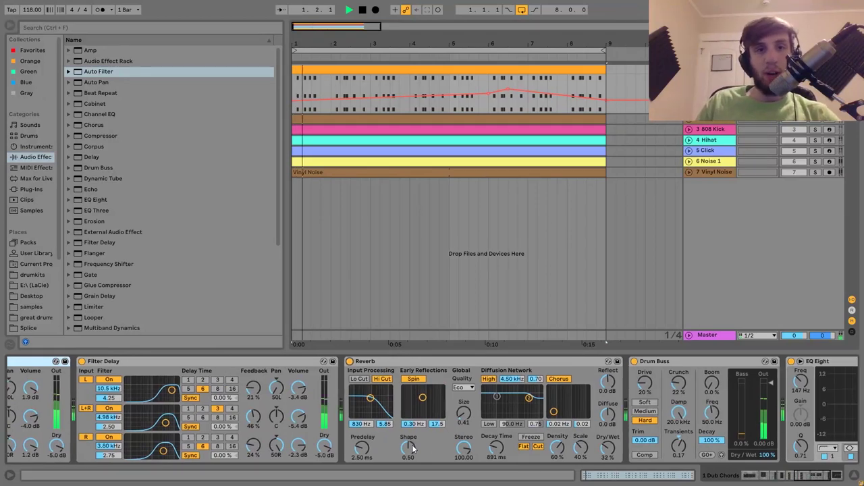
{"action": "scroll", "coordinate": [413, 449], "scroll_direction": "right", "scroll_amount": 2}
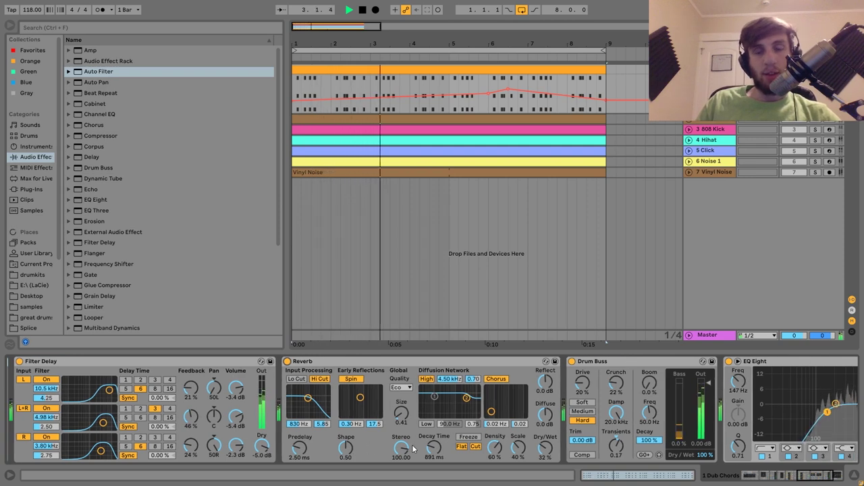
{"action": "scroll", "coordinate": [412, 444], "scroll_direction": "right", "scroll_amount": 2}
{"action": "scroll", "coordinate": [412, 444], "scroll_direction": "right", "scroll_amount": 2}
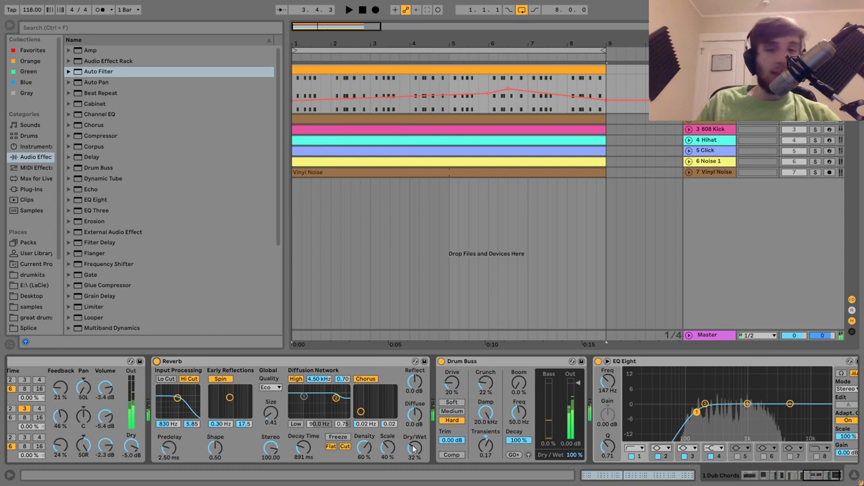
{"action": "scroll", "coordinate": [414, 449], "scroll_direction": "right", "scroll_amount": 2}
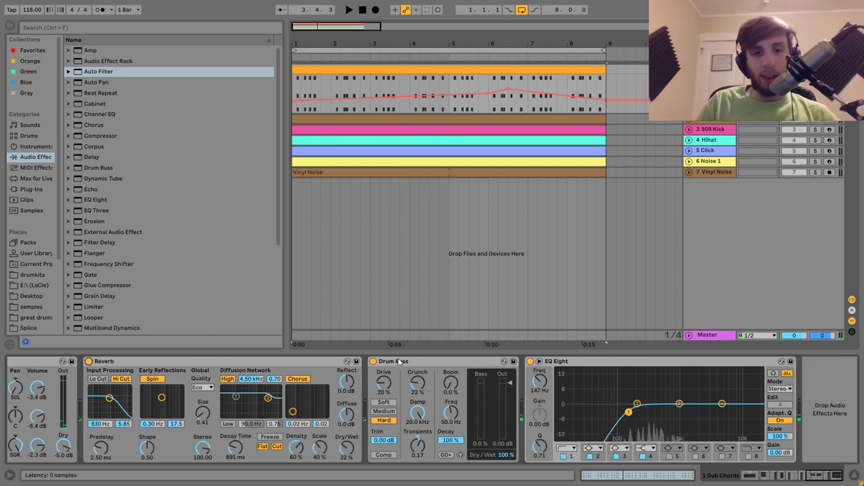
{"action": "scroll", "coordinate": [382, 383], "scroll_direction": "left", "scroll_amount": 10}
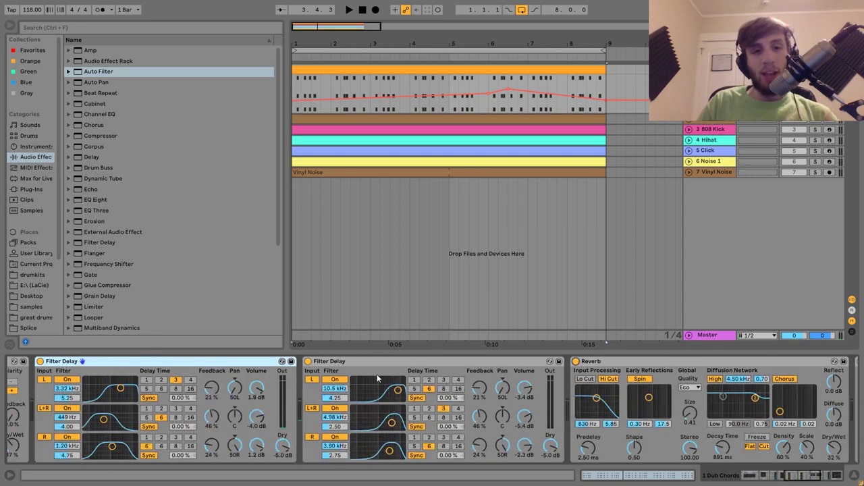
{"action": "scroll", "coordinate": [378, 381], "scroll_direction": "right", "scroll_amount": 10}
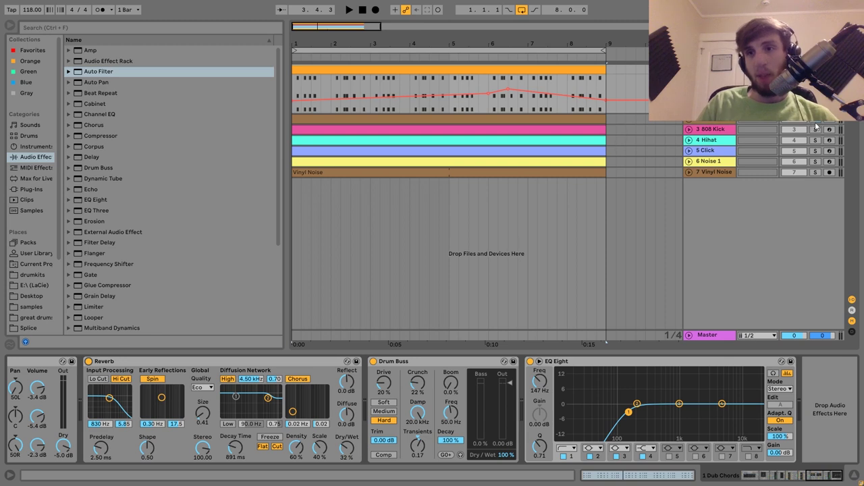
Unfold the Bass track, show its Operator, Drum Buss and Compressor devices, and play the arrangement
{"action": "left_click", "coordinate": [690, 120]}
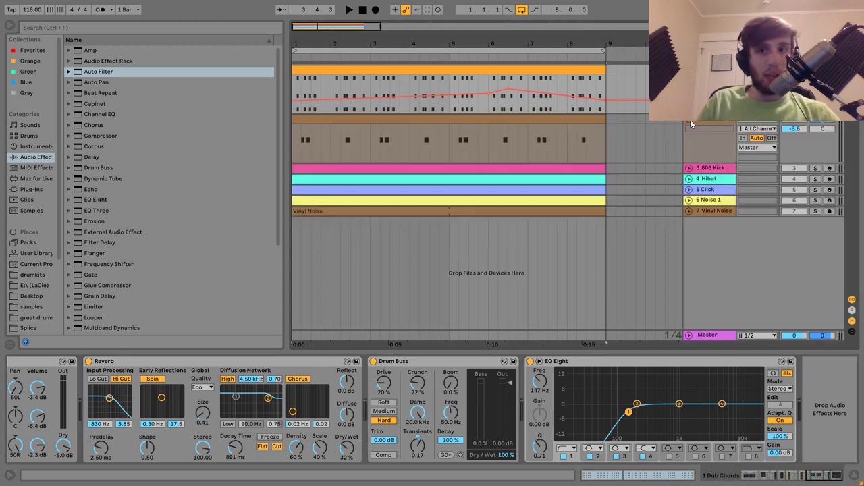
{"action": "left_click", "coordinate": [559, 119]}
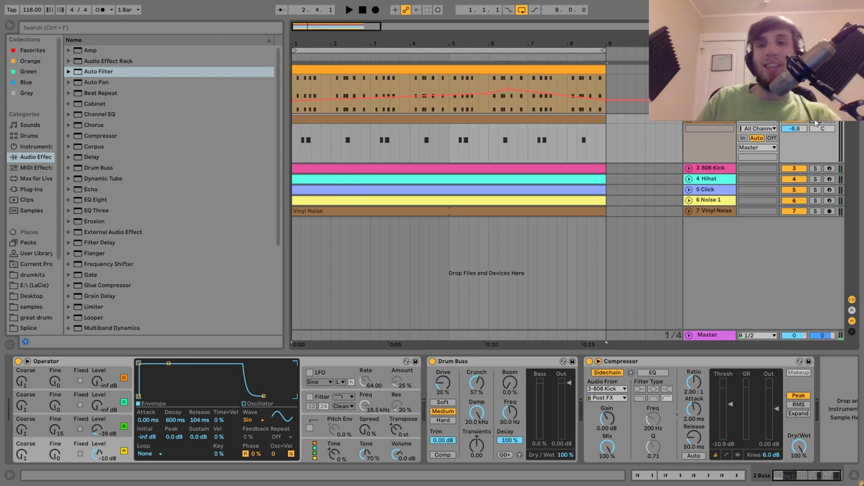
{"action": "key", "text": "space"}
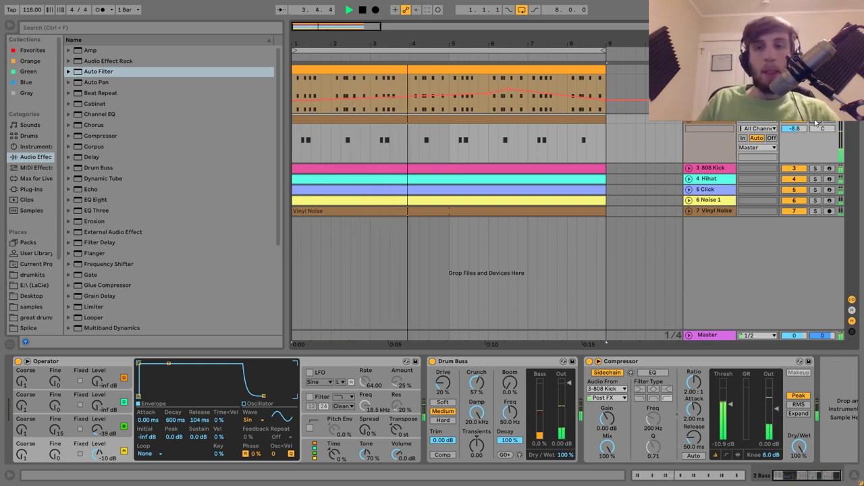
Compare the Bass track soloed and within the full mix during playback, checking the Dub Chords devices in between
{"action": "key", "text": "space"}
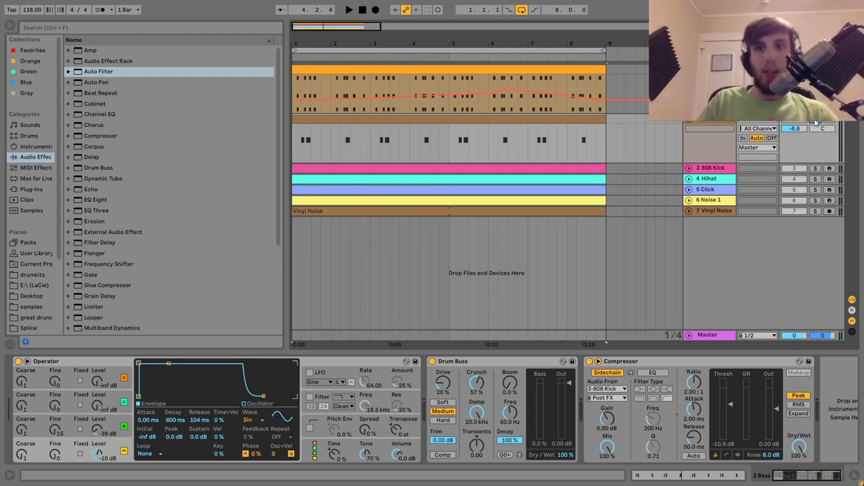
{"action": "key", "text": "space"}
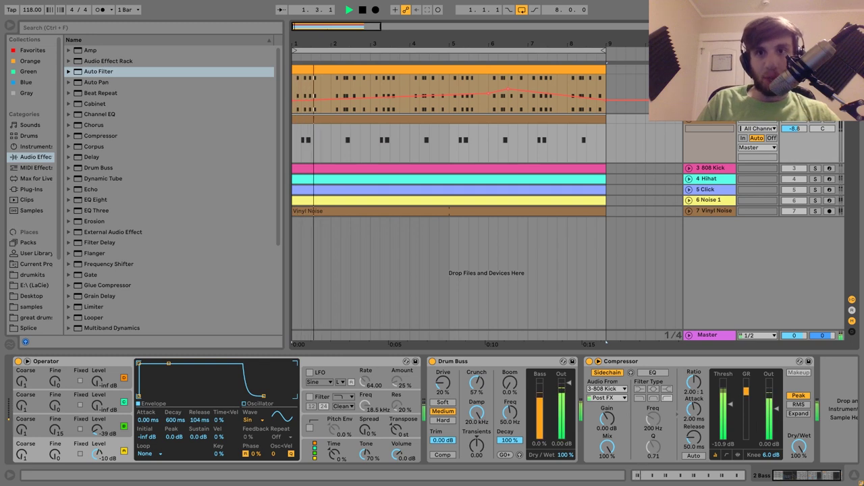
{"action": "key", "text": "Up"}
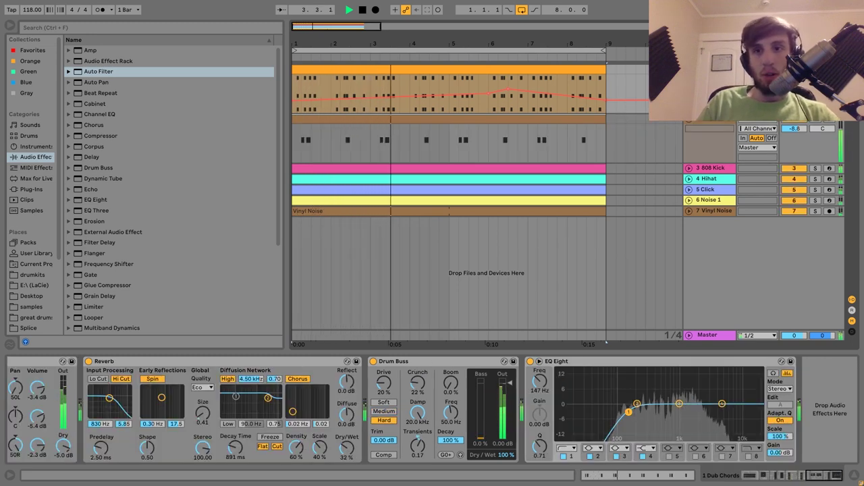
{"action": "left_click", "coordinate": [713, 122]}
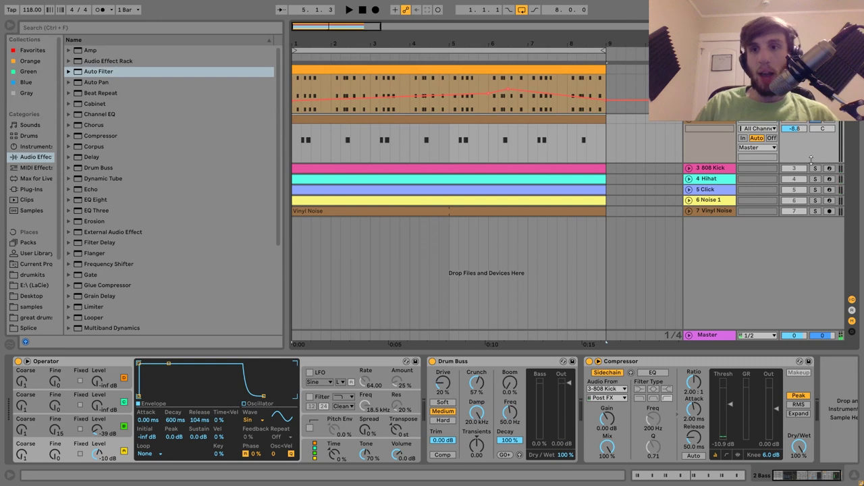
{"action": "key", "text": "space"}
{"action": "key", "text": "space"}
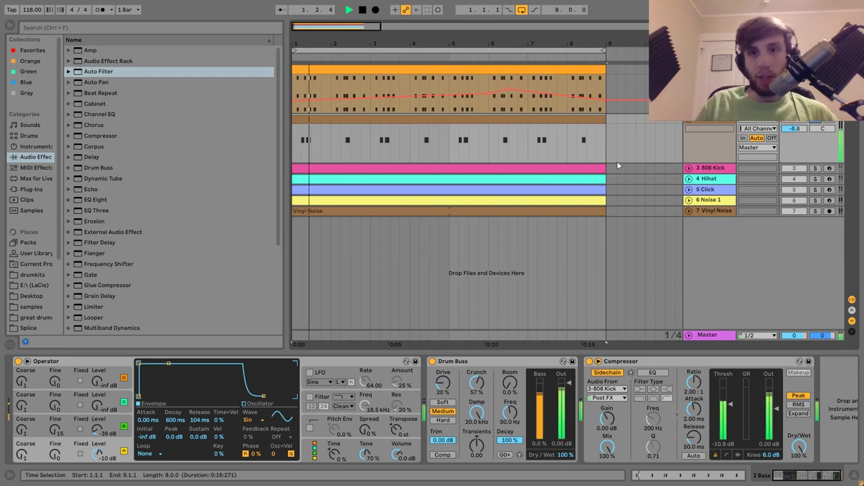
Open the Bass track's MIDI clip to examine its note pattern, and return to the track's devices
{"action": "double_click", "coordinate": [385, 121]}
{"action": "scroll", "coordinate": [182, 195], "scroll_direction": "up", "scroll_amount": 2}
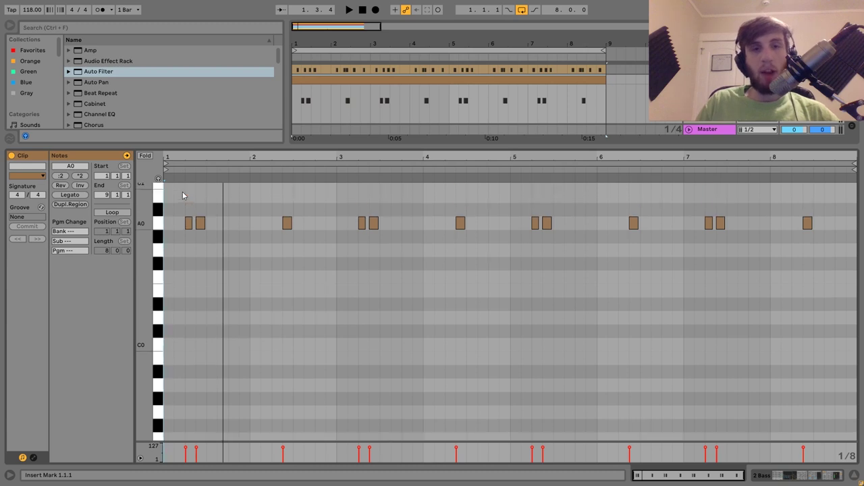
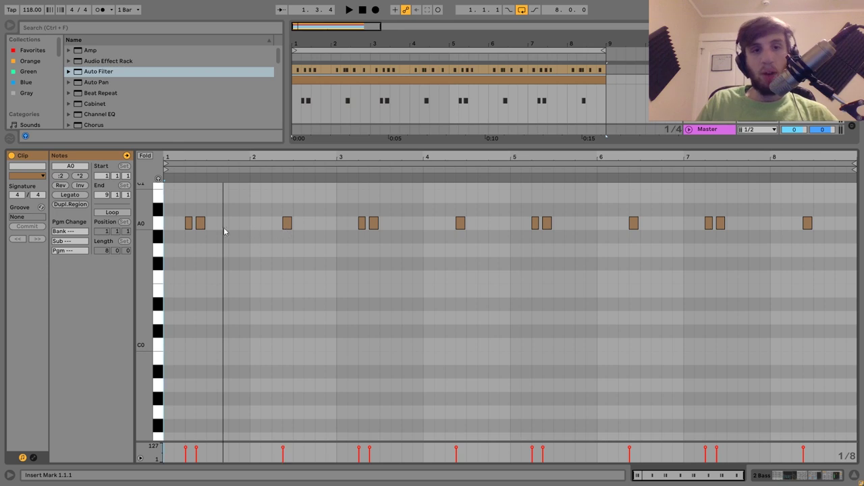
{"action": "left_click", "coordinate": [494, 117]}
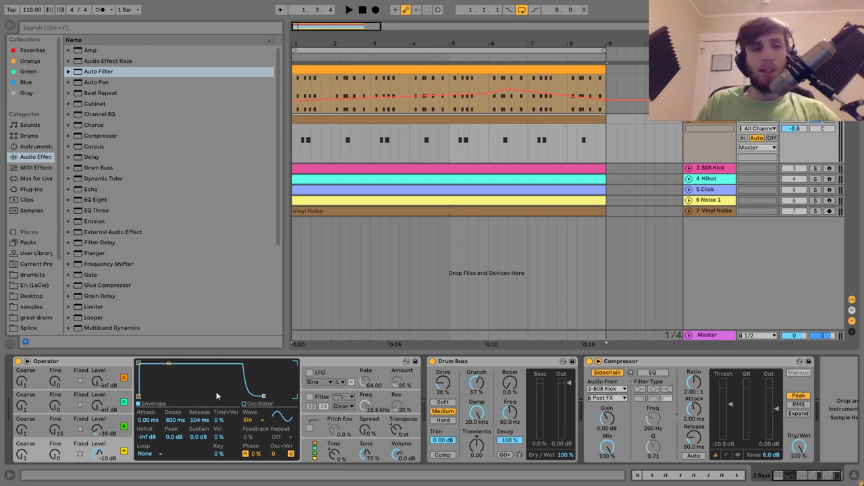
Compare the bass sound with Operator's oscillator B switched off and back on during playback
{"action": "left_click", "coordinate": [115, 429]}
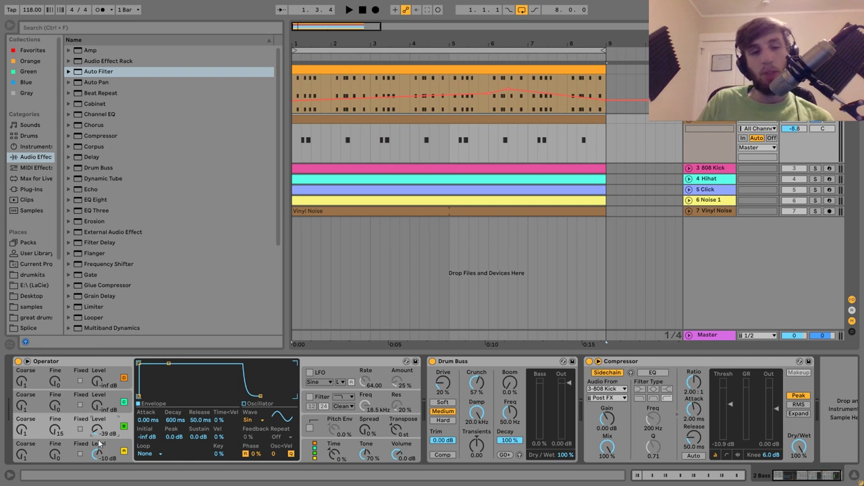
{"action": "left_click", "coordinate": [124, 426]}
{"action": "key", "text": "space"}
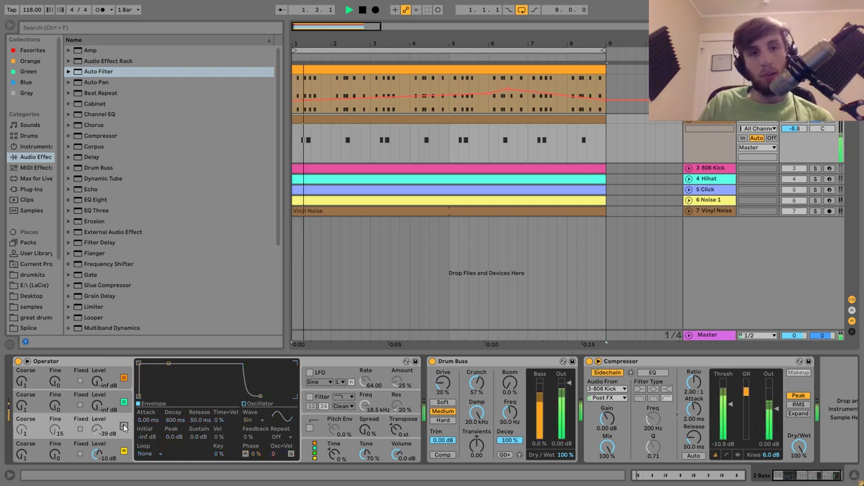
{"action": "left_click", "coordinate": [124, 427]}
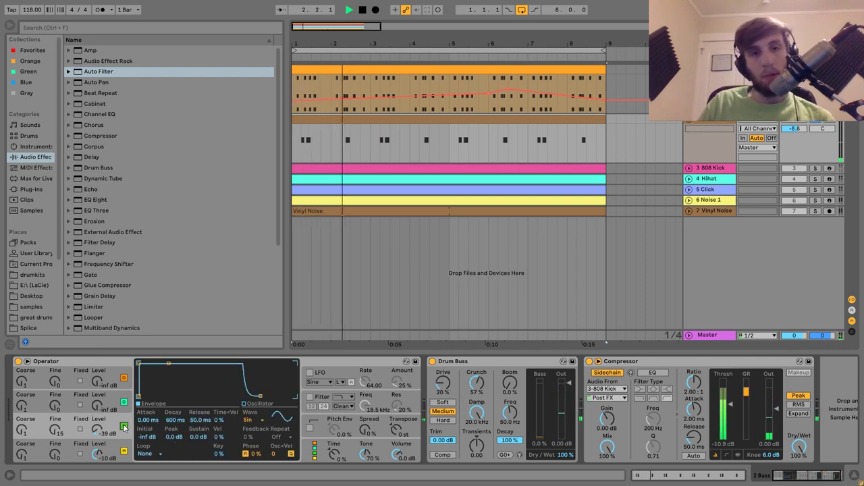
{"action": "key", "text": "space"}
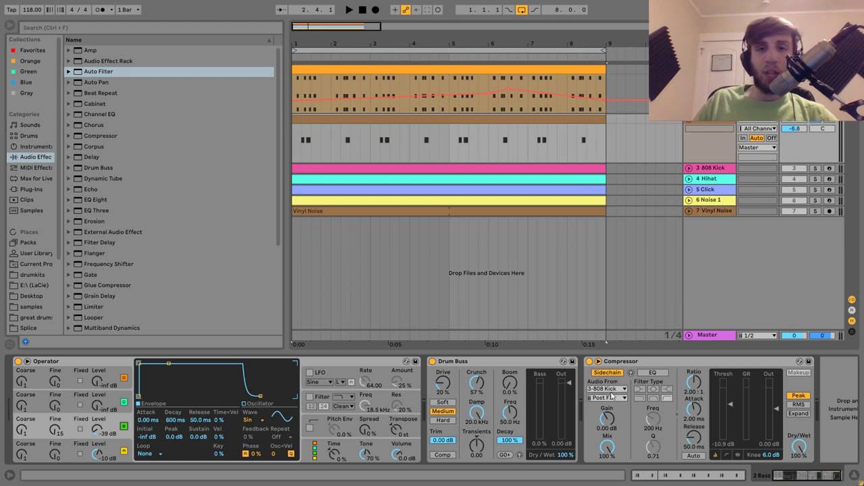
Solo the 808 Kick together with the bass and play both from the start and from 1.2.1
{"action": "left_click", "coordinate": [815, 168]}
{"action": "key", "text": "space"}
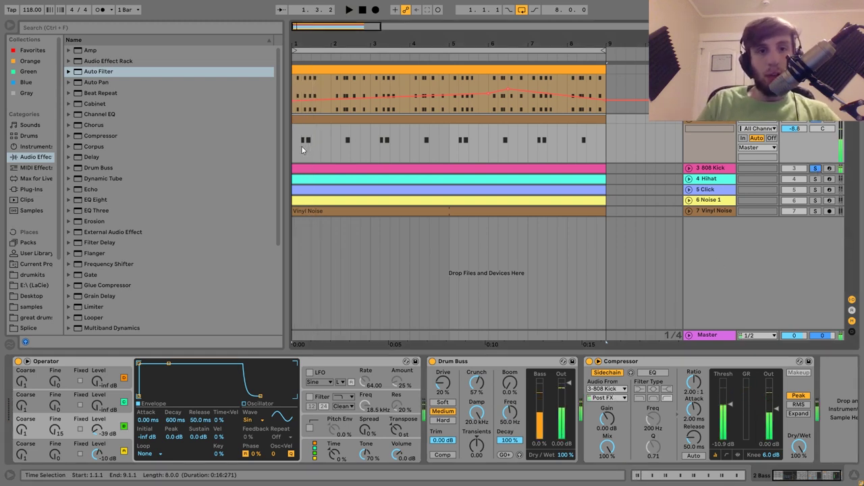
{"action": "key", "text": "space"}
{"action": "left_click", "coordinate": [301, 162]}
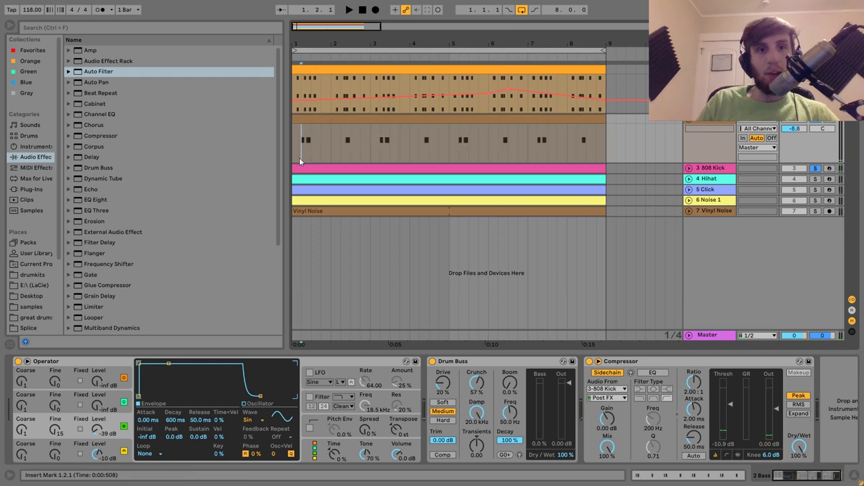
{"action": "key", "text": "space"}
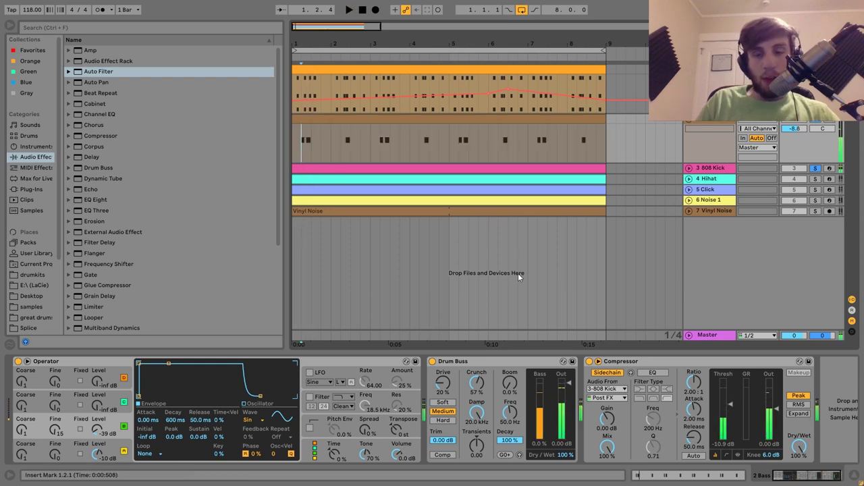
Compare the opening bass notes with the sidechain Compressor bypassed and re-enabled in short playbacks, with and without the kick
{"action": "left_click", "coordinate": [589, 361]}
{"action": "key", "text": "space"}
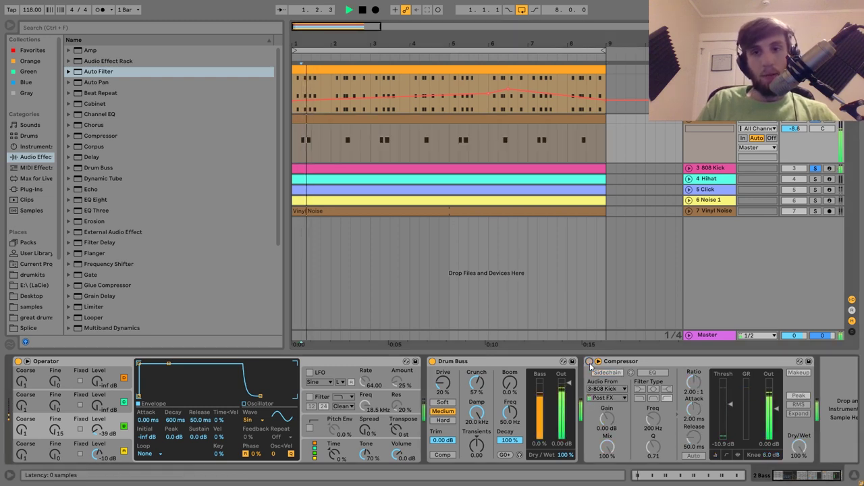
{"action": "key", "text": "space"}
{"action": "left_click", "coordinate": [588, 361]}
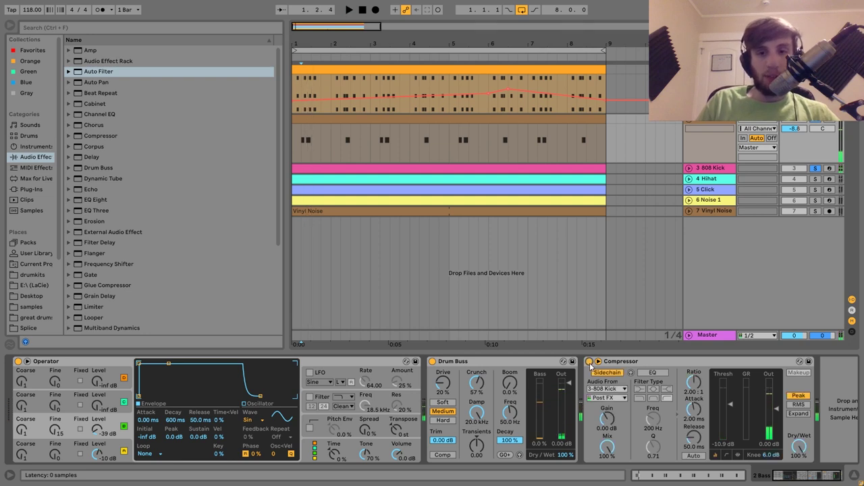
{"action": "key", "text": "space"}
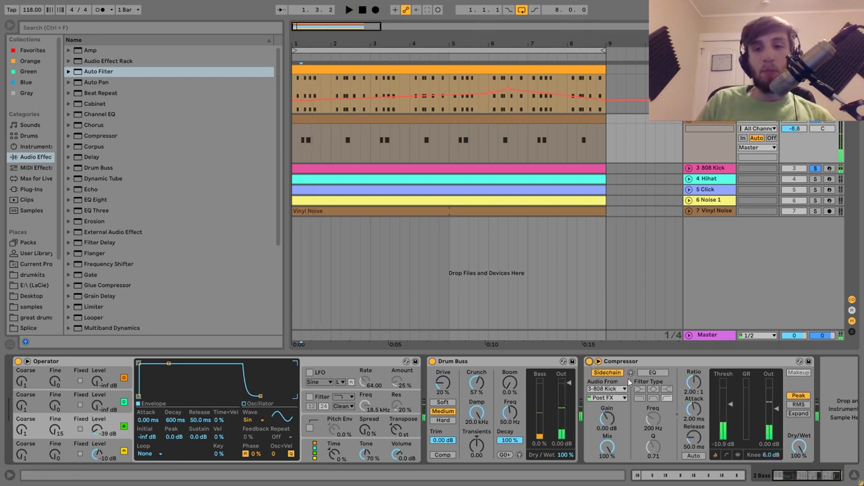
{"action": "key", "text": "space"}
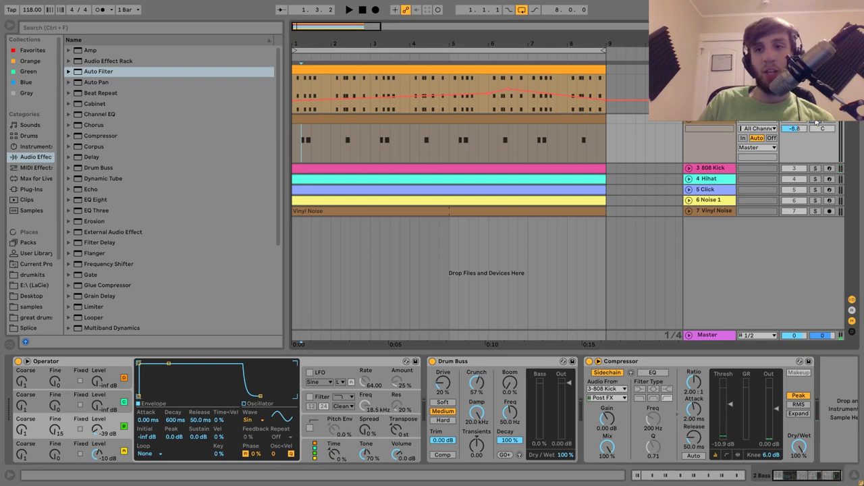
{"action": "key", "text": "space"}
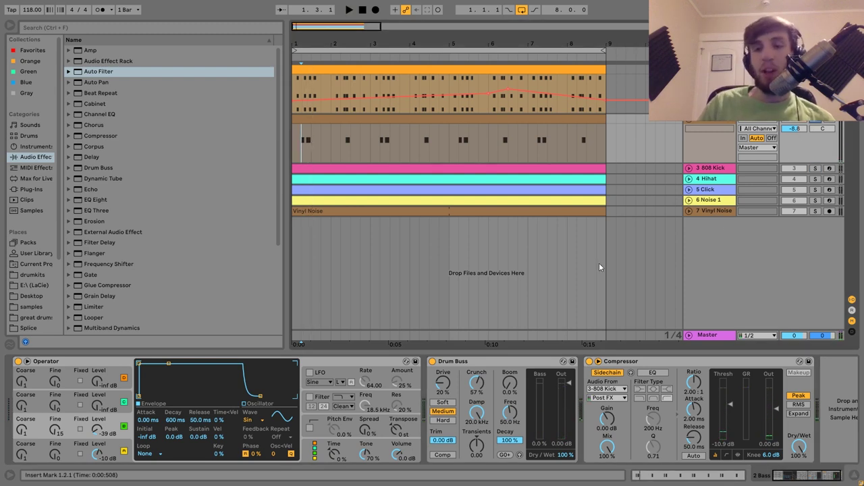
{"action": "key", "text": "space"}
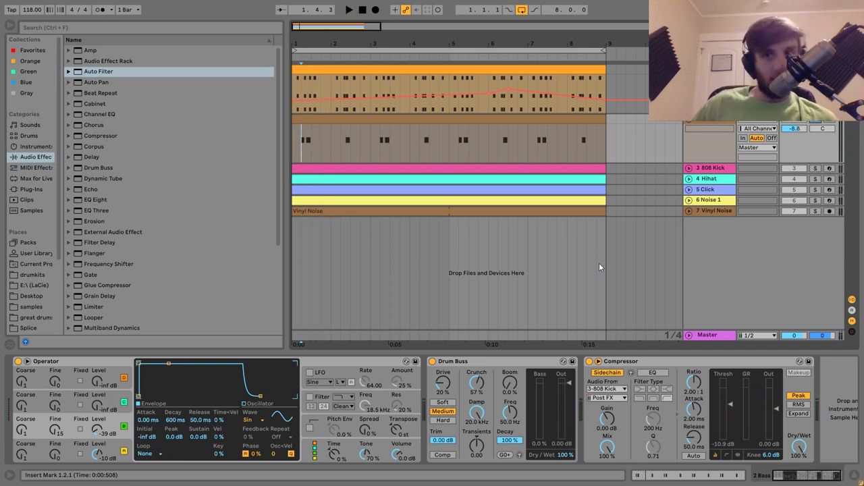
Solo and unfold the 808 Kick track, show its device chain, and play it
{"action": "left_click", "coordinate": [815, 169]}
{"action": "left_click", "coordinate": [689, 169]}
{"action": "left_click", "coordinate": [575, 168]}
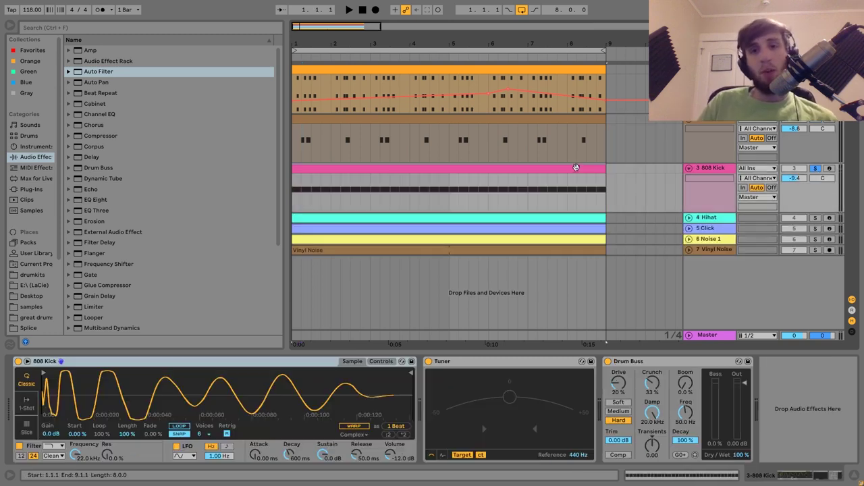
{"action": "key", "text": "space"}
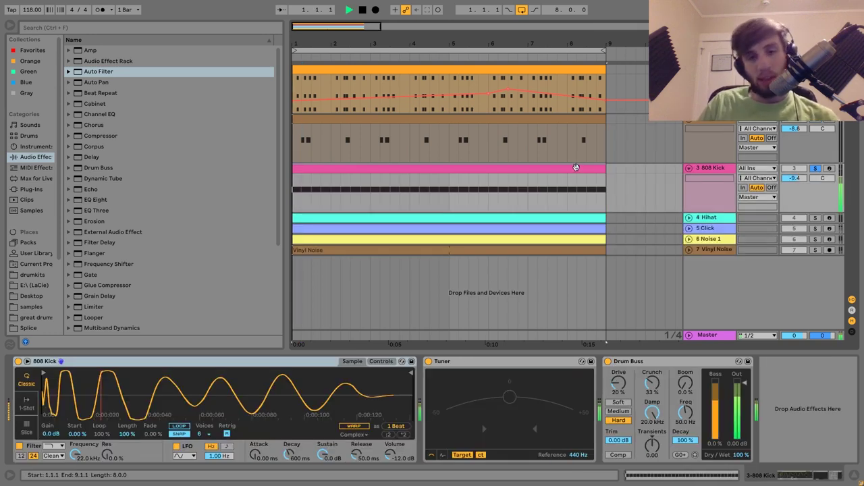
Delete the Tuner from the 808 Kick track and replay the soloed kick from the start
{"action": "left_click", "coordinate": [456, 363]}
{"action": "key", "text": "Delete"}
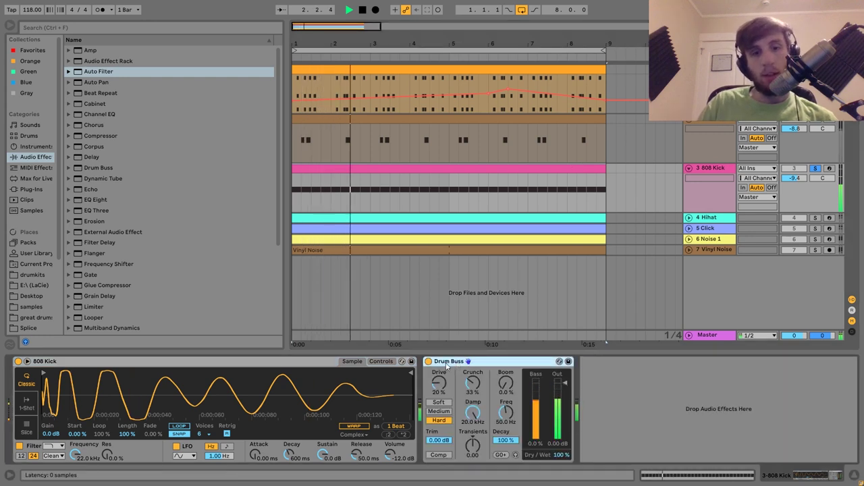
{"action": "key", "text": "space"}
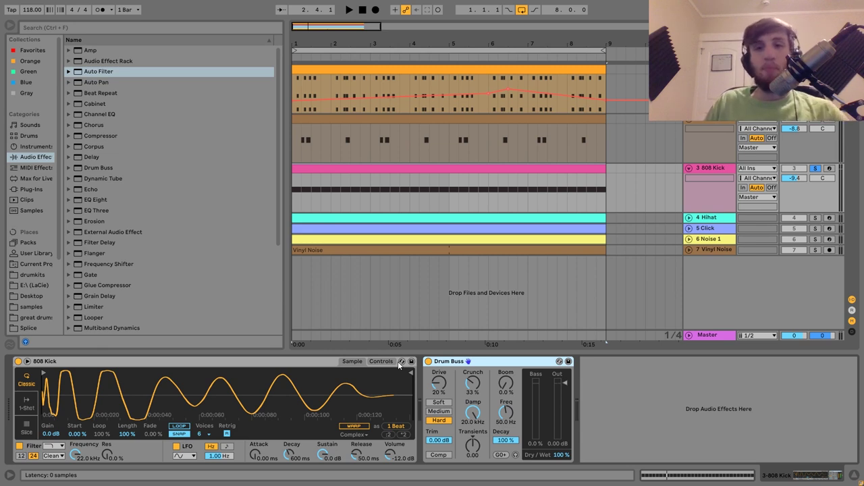
{"action": "key", "text": "space"}
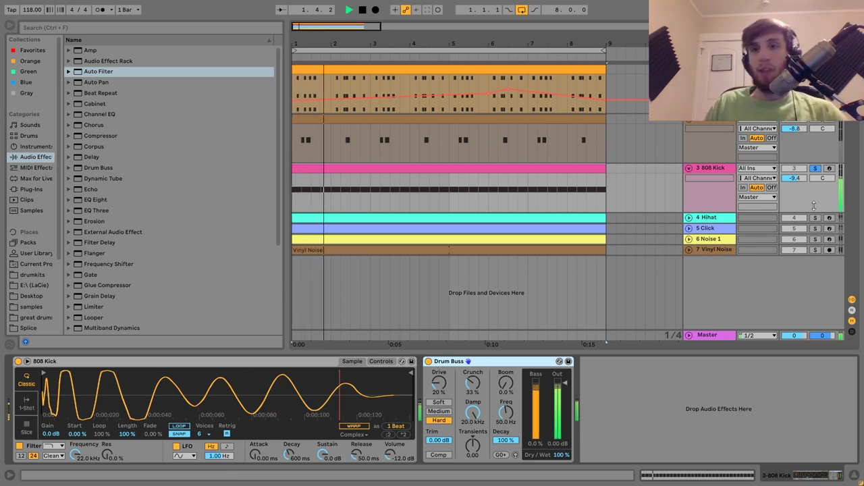
Unsolo the 808 Kick and play the kick within the full arrangement
{"action": "left_click", "coordinate": [815, 169]}
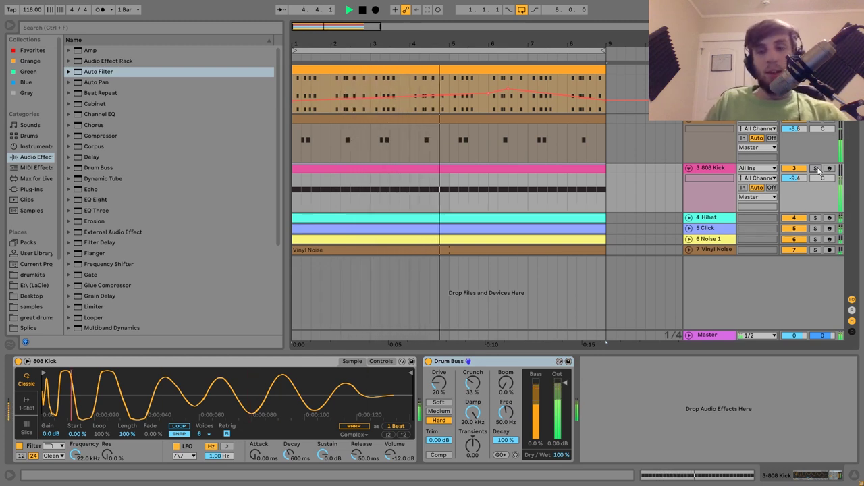
{"action": "key", "text": "space"}
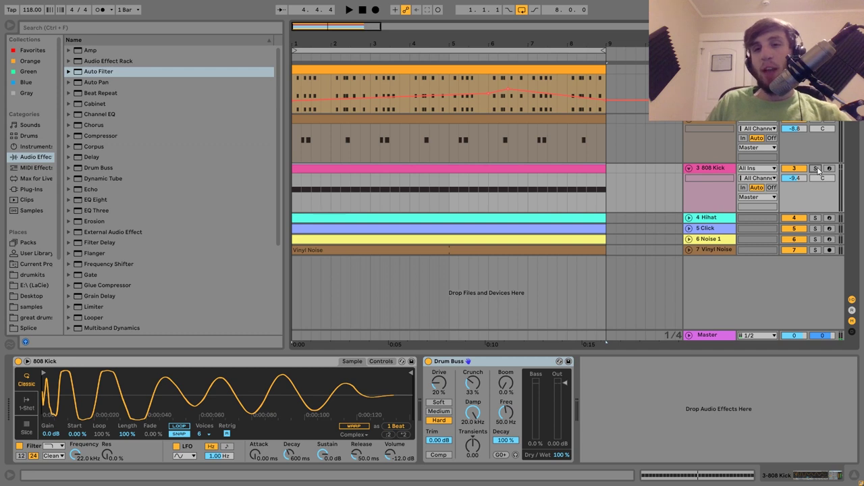
{"action": "key", "text": "space"}
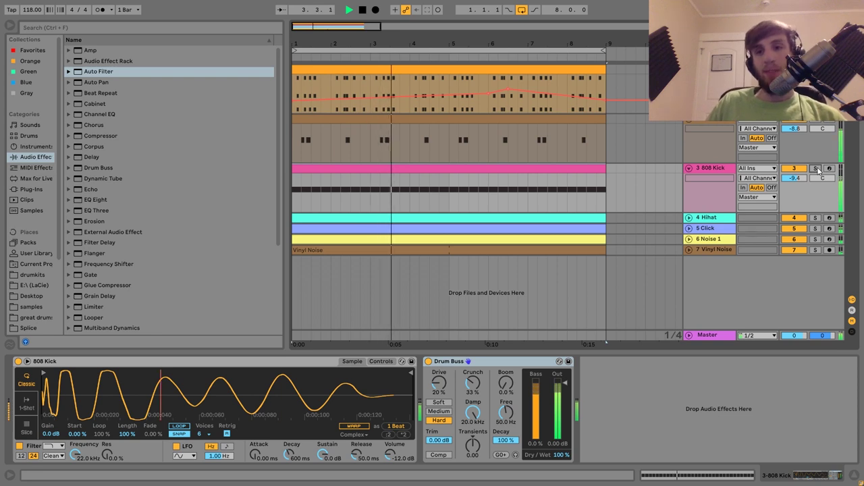
{"action": "key", "text": "space"}
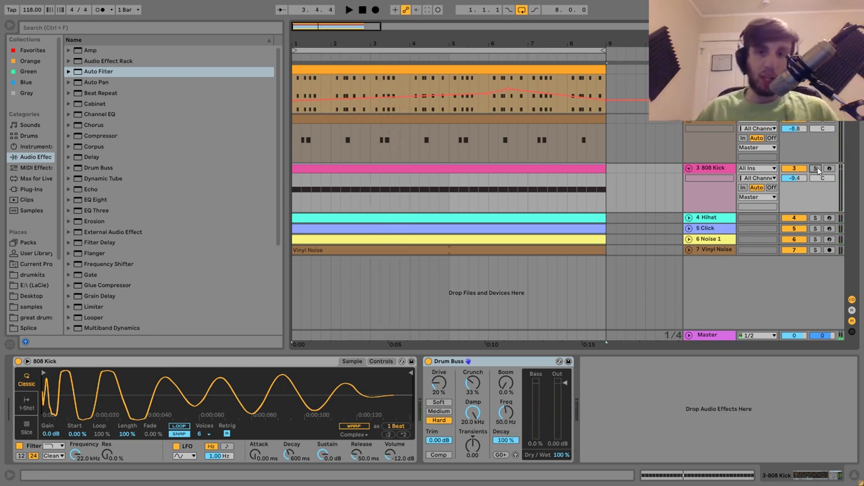
Compare the arrangement with the 808 Kick's Drum Buss bypassed and re-enabled
{"action": "left_click", "coordinate": [428, 361]}
{"action": "key", "text": "space"}
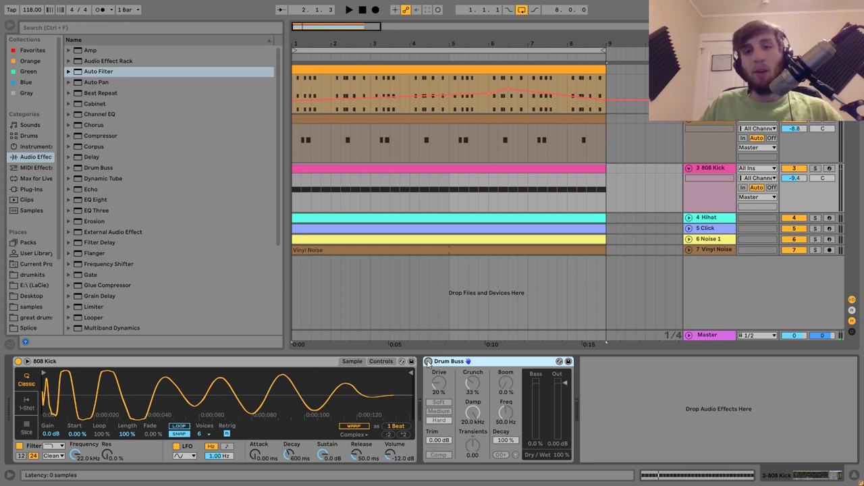
{"action": "left_click", "coordinate": [428, 361]}
{"action": "key", "text": "space"}
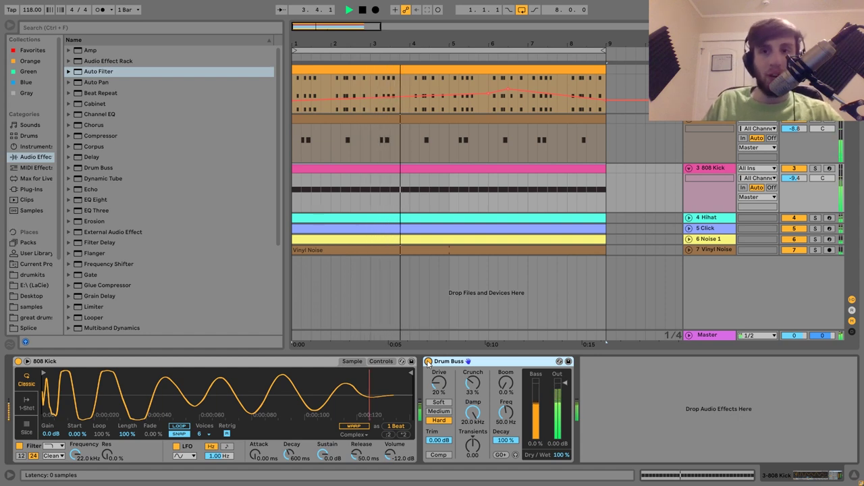
{"action": "key", "text": "space"}
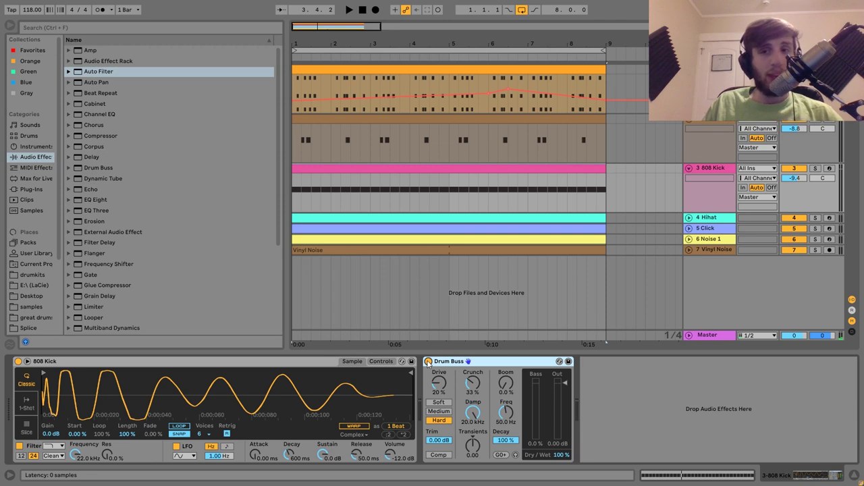
Solo and unfold the Hihat track, show its sampler and Saturator devices, and start playback
{"action": "left_click", "coordinate": [817, 218]}
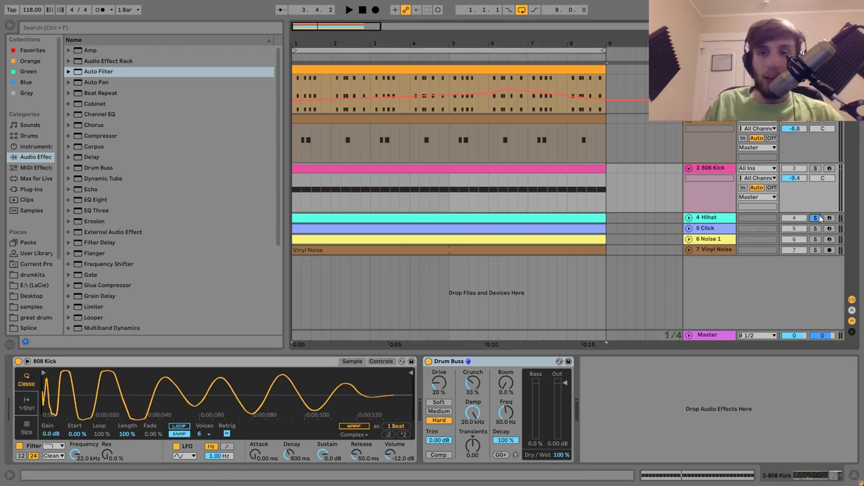
{"action": "left_click", "coordinate": [704, 218]}
{"action": "key", "text": "space"}
{"action": "left_click", "coordinate": [688, 217]}
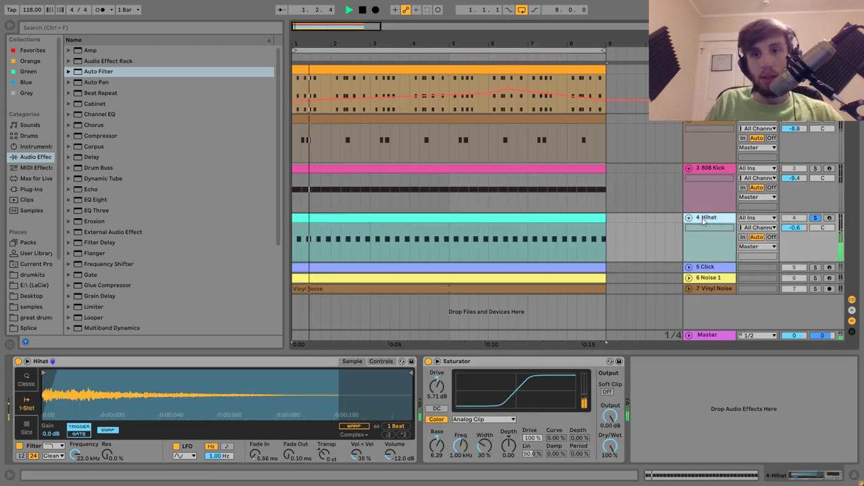
Stop the soloed hi-hat, replay it from the start, and stop playback again
{"action": "key", "text": "space"}
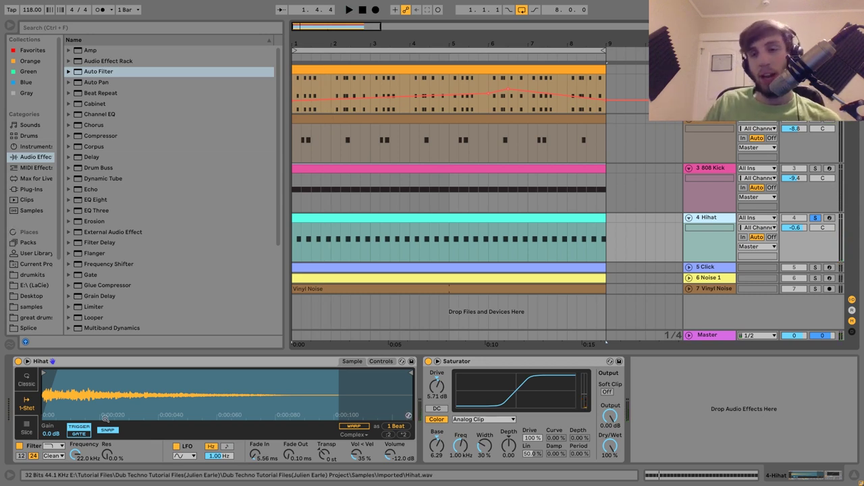
{"action": "key", "text": "space"}
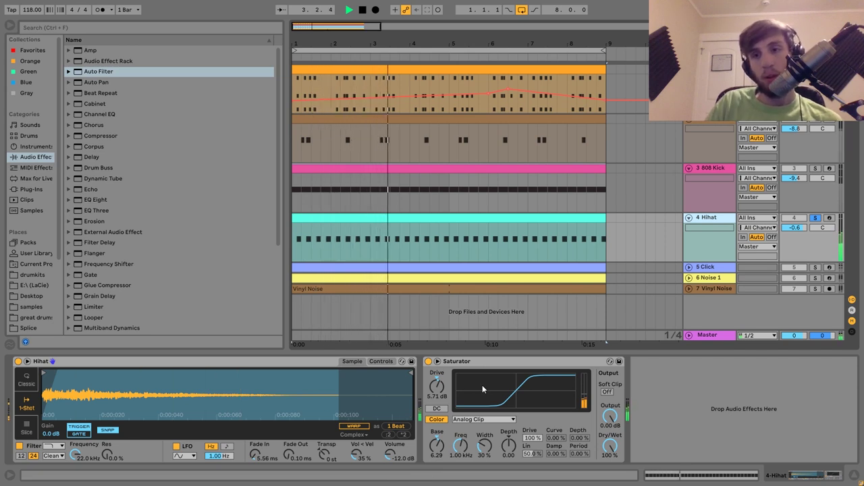
{"action": "key", "text": "space"}
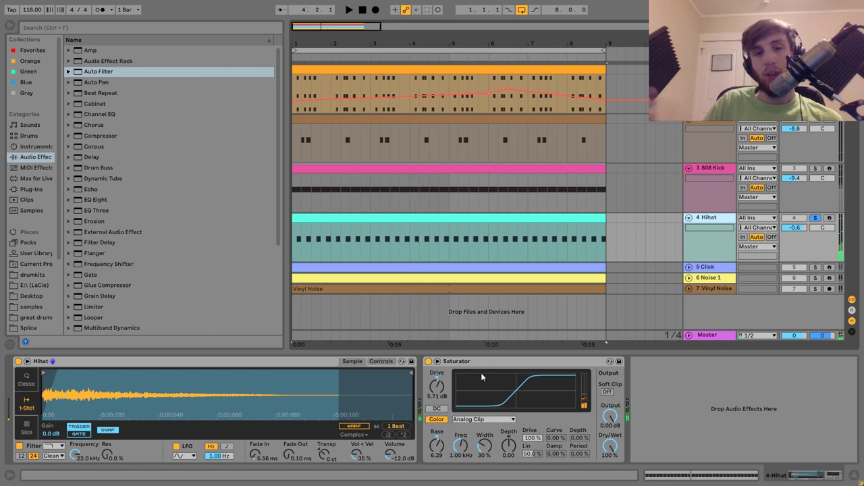
Unsolo the Hihat track, play it briefly within the full arrangement, and solo it again
{"action": "left_click", "coordinate": [815, 218]}
{"action": "key", "text": "space"}
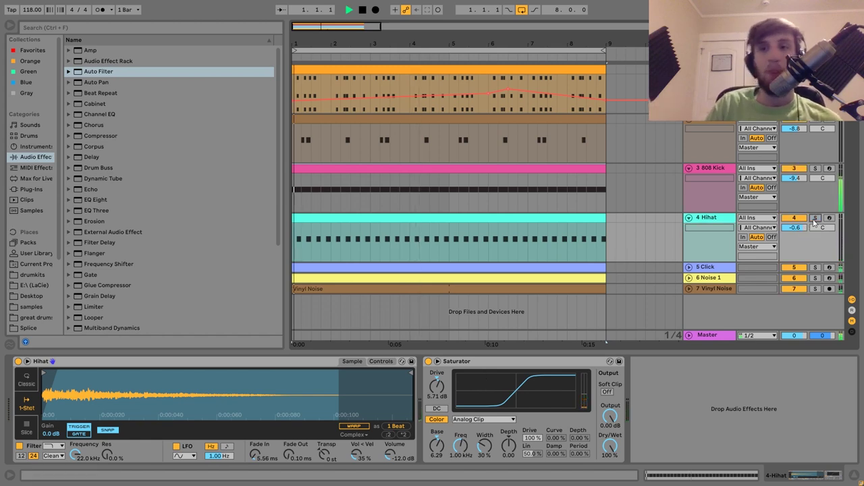
{"action": "key", "text": "space"}
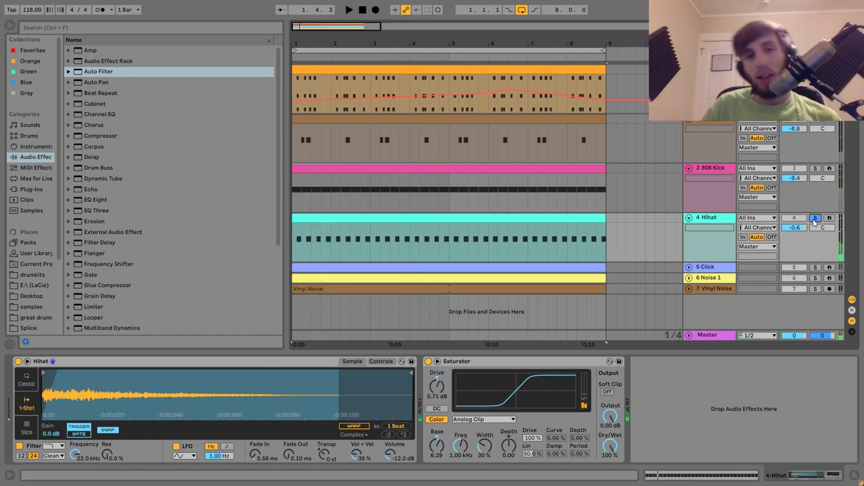
{"action": "left_click", "coordinate": [814, 219]}
Show the Hihat sampler's source file in the browser and play the soloed hi-hat
{"action": "right_click", "coordinate": [196, 393]}
{"action": "left_click", "coordinate": [228, 407]}
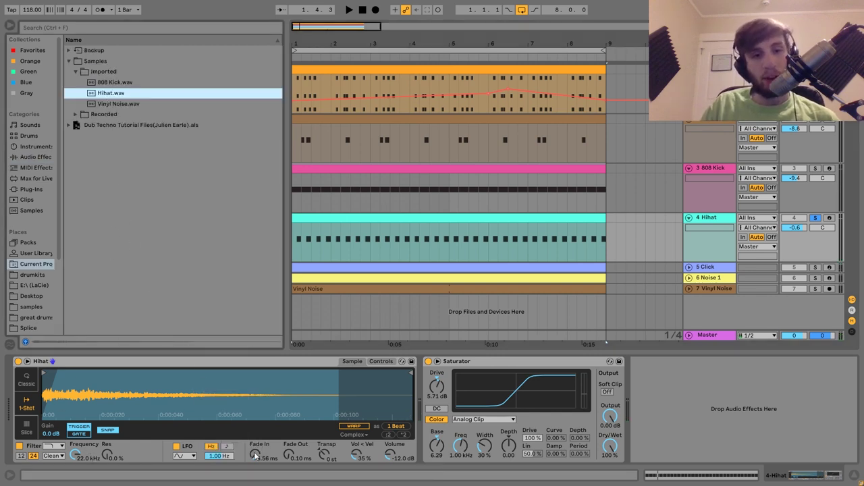
{"action": "key", "text": "space"}
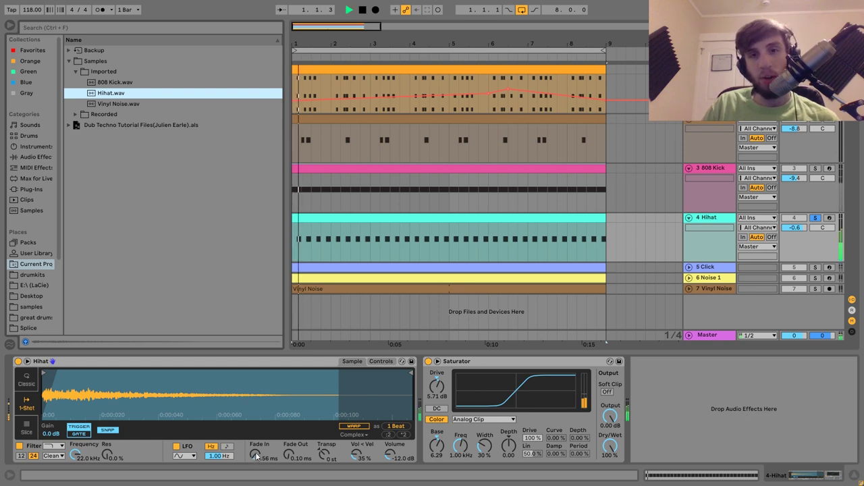
{"action": "key", "text": "space"}
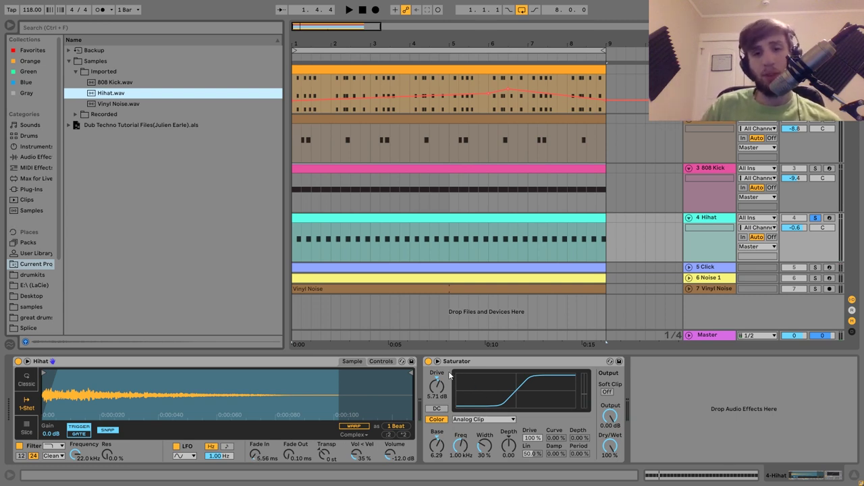
Compare the soloed hi-hat with its Saturator bypassed and re-enabled during playback
{"action": "left_click", "coordinate": [428, 361]}
{"action": "key", "text": "space"}
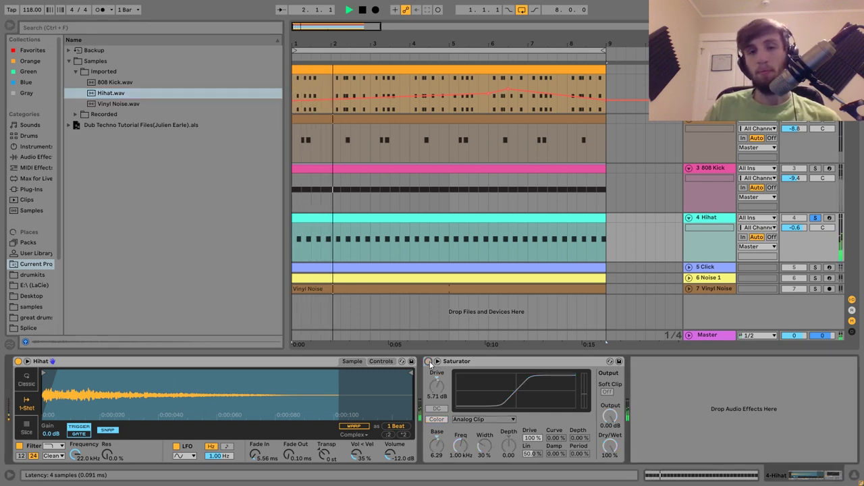
{"action": "left_click", "coordinate": [429, 362]}
{"action": "key", "text": "space"}
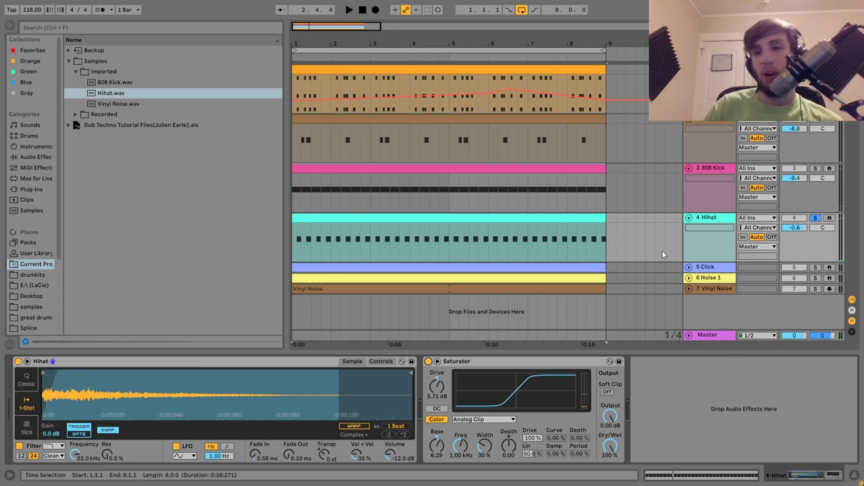
Unsolo the Hihat and compare the full arrangement with its Saturator bypassed and re-enabled
{"action": "left_click", "coordinate": [815, 218]}
{"action": "left_click", "coordinate": [715, 174]}
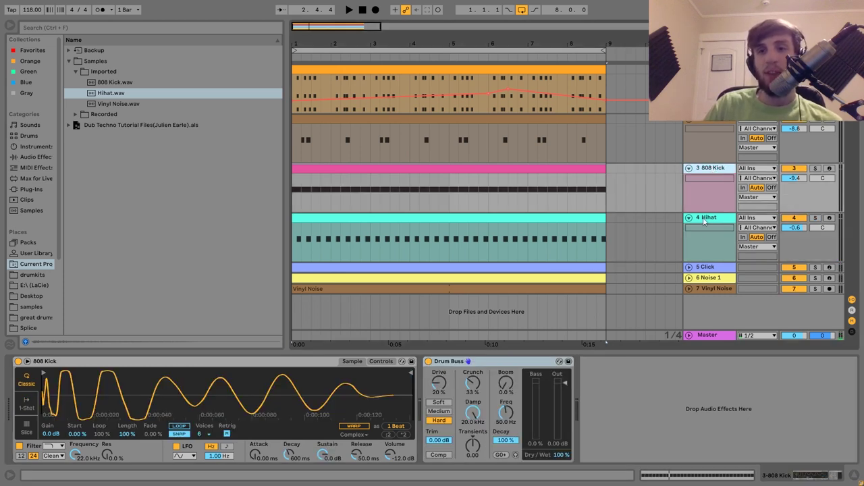
{"action": "left_click", "coordinate": [702, 233]}
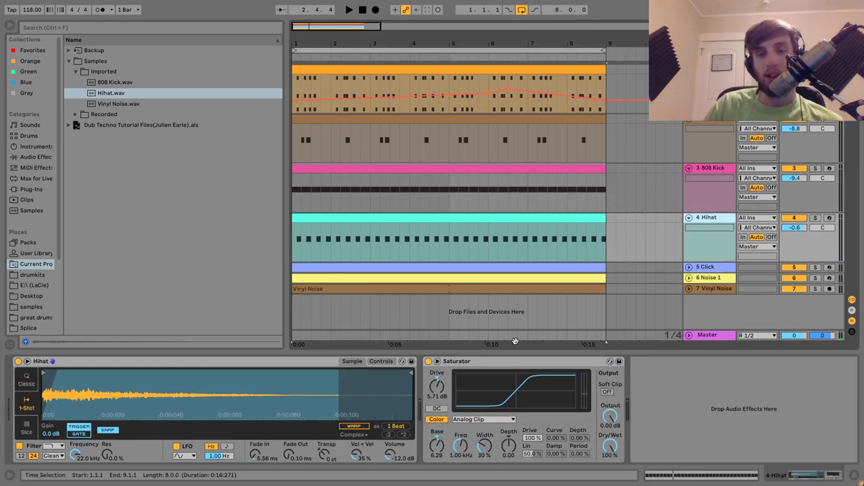
{"action": "left_click", "coordinate": [427, 362]}
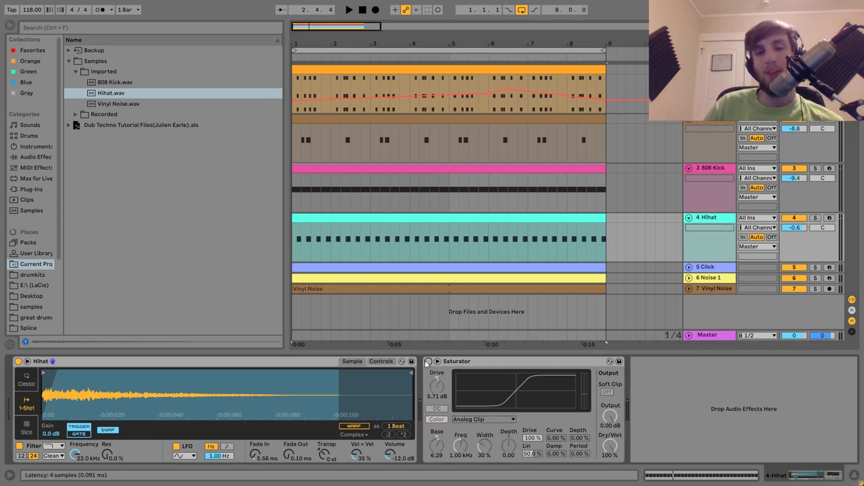
{"action": "left_click", "coordinate": [427, 362]}
{"action": "key", "text": "space"}
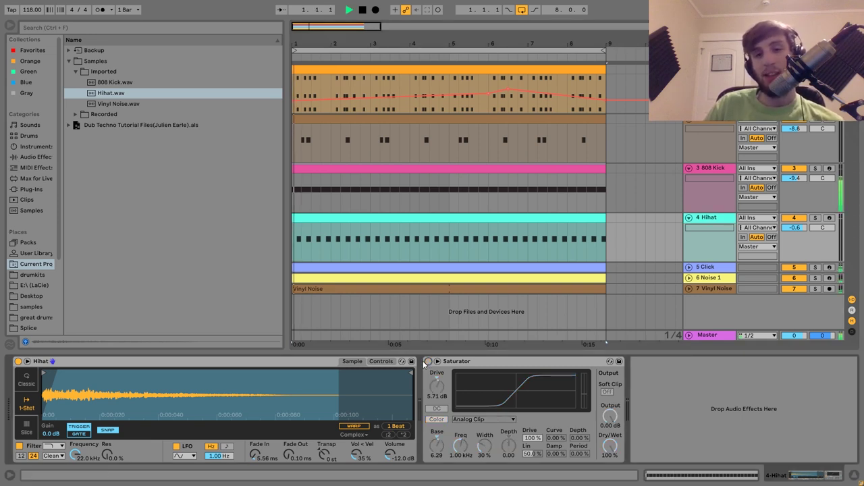
{"action": "left_click", "coordinate": [427, 361]}
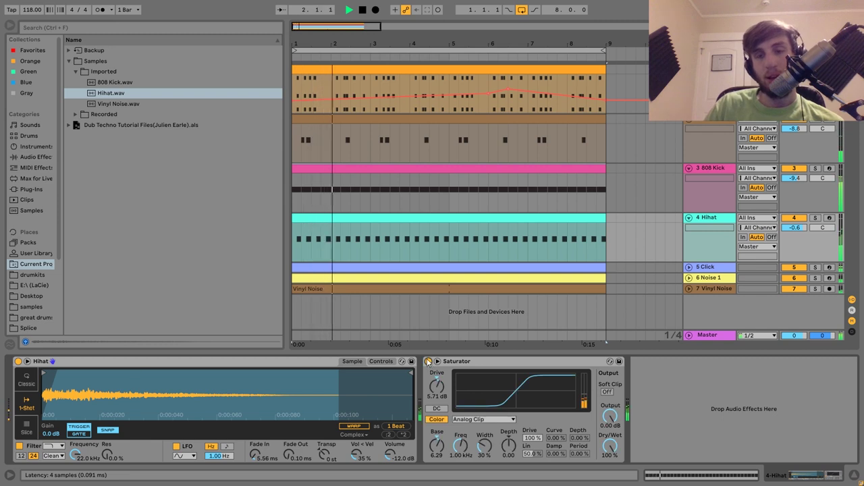
{"action": "key", "text": "space"}
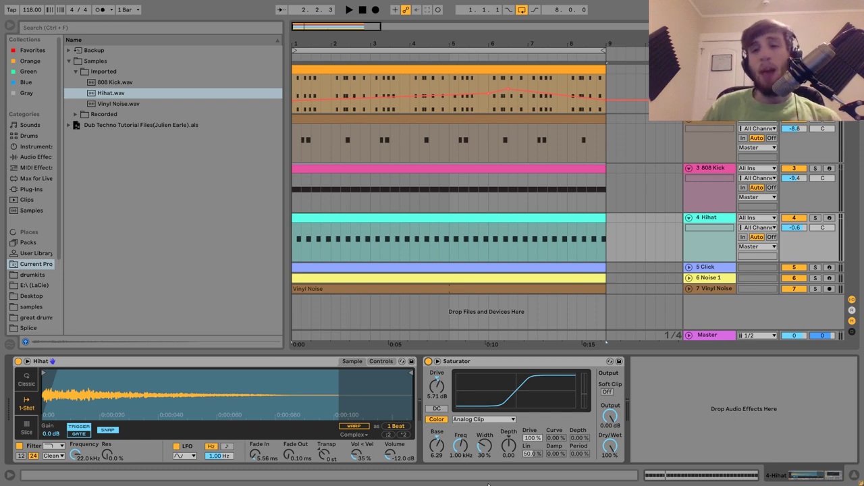
Solo and unfold the Click track, show its device chain from Operator onward, and play the click alone
{"action": "left_click", "coordinate": [814, 268]}
{"action": "left_click", "coordinate": [697, 268]}
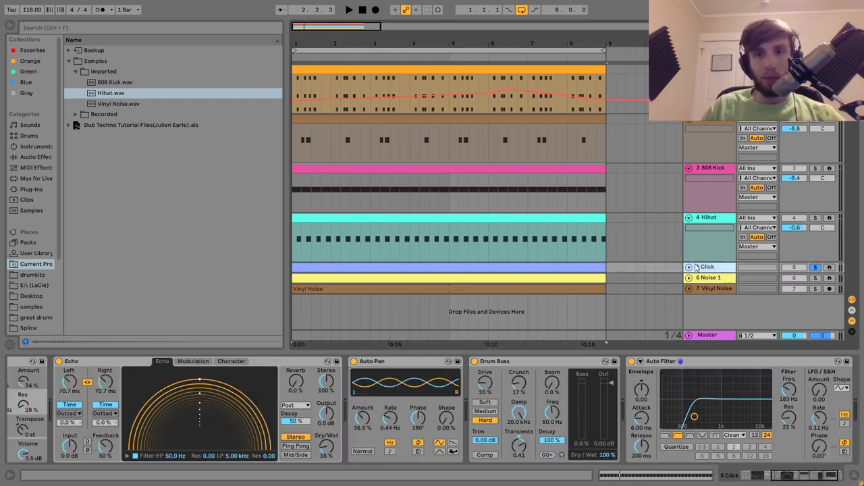
{"action": "left_click", "coordinate": [689, 267]}
{"action": "key", "text": "space"}
{"action": "scroll", "coordinate": [499, 405], "scroll_direction": "left", "scroll_amount": 5}
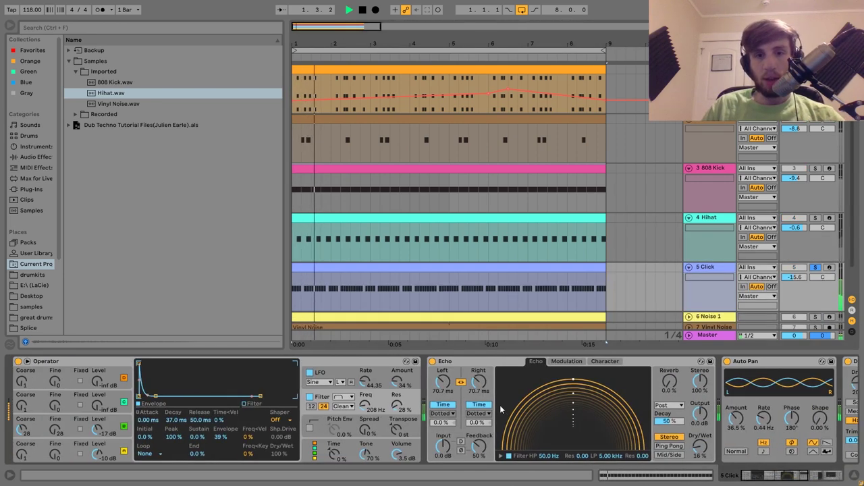
{"action": "left_click", "coordinate": [536, 267]}
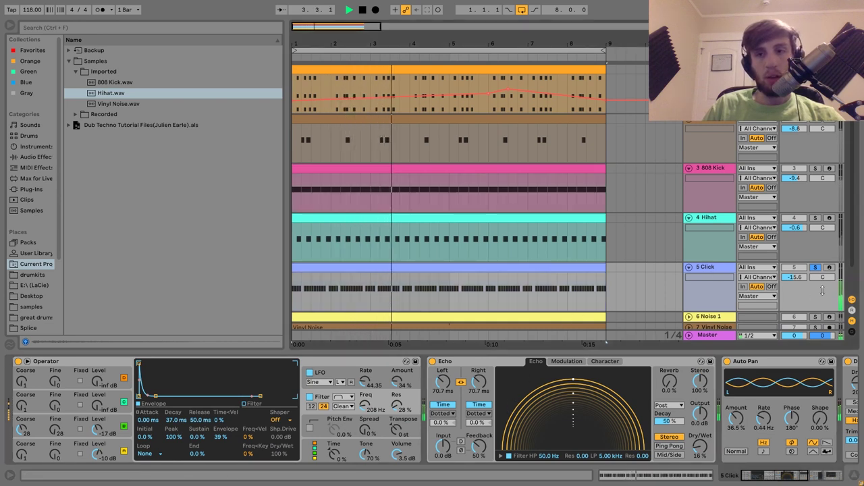
{"action": "key", "text": "space"}
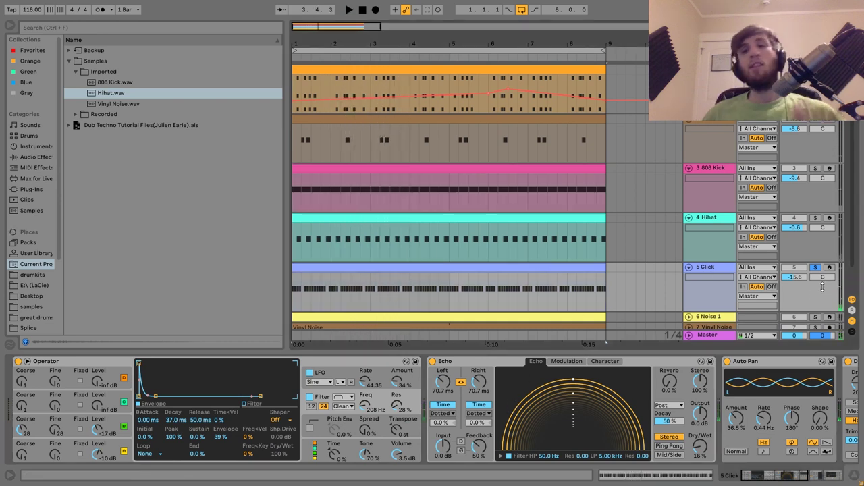
Unsolo the Click track and compare the full arrangement with the click muted and unmuted
{"action": "scroll", "coordinate": [822, 287], "scroll_direction": "down", "scroll_amount": 2}
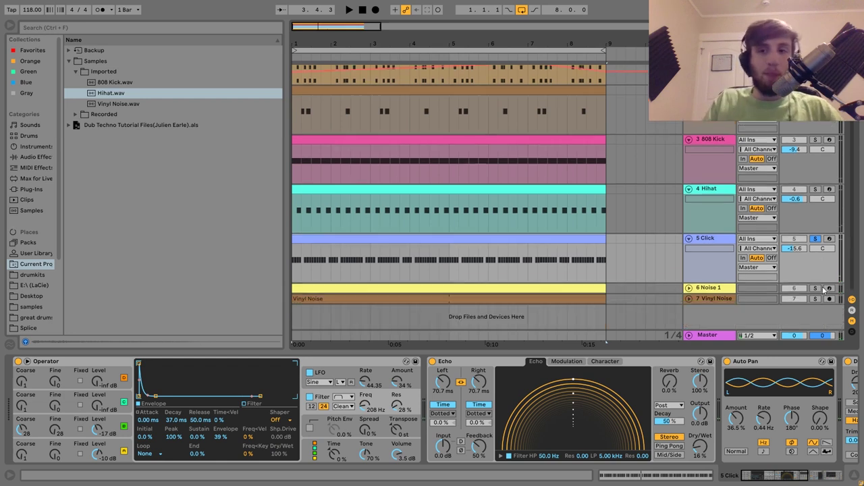
{"action": "left_click", "coordinate": [815, 240]}
{"action": "key", "text": "space"}
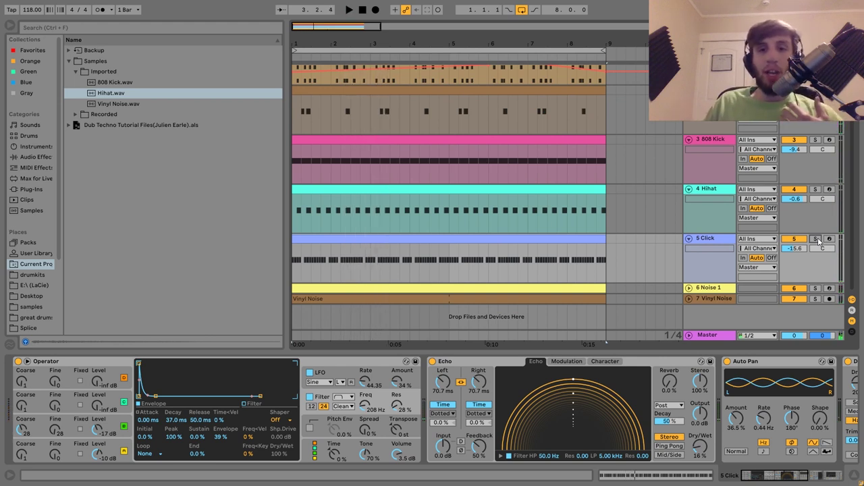
{"action": "key", "text": "space"}
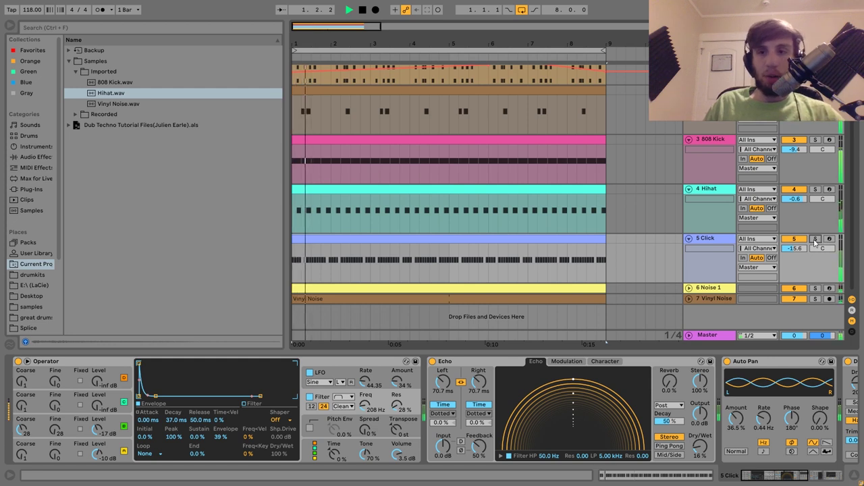
{"action": "left_click", "coordinate": [797, 239]}
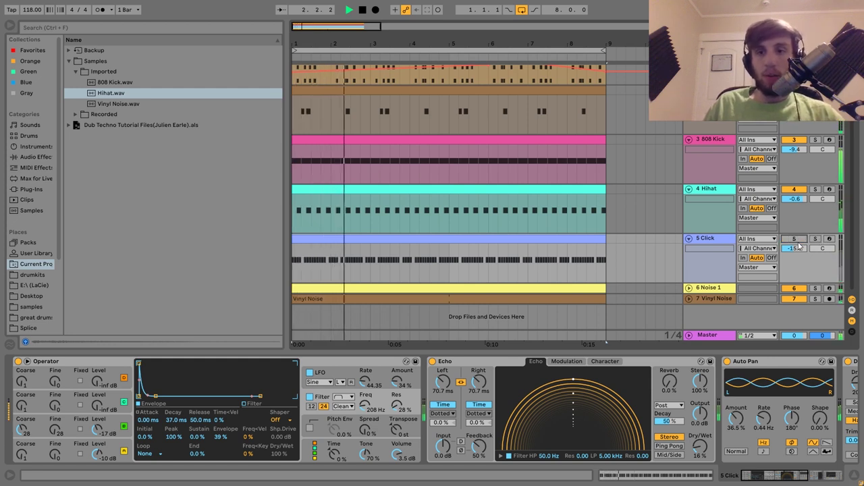
{"action": "left_click", "coordinate": [795, 241]}
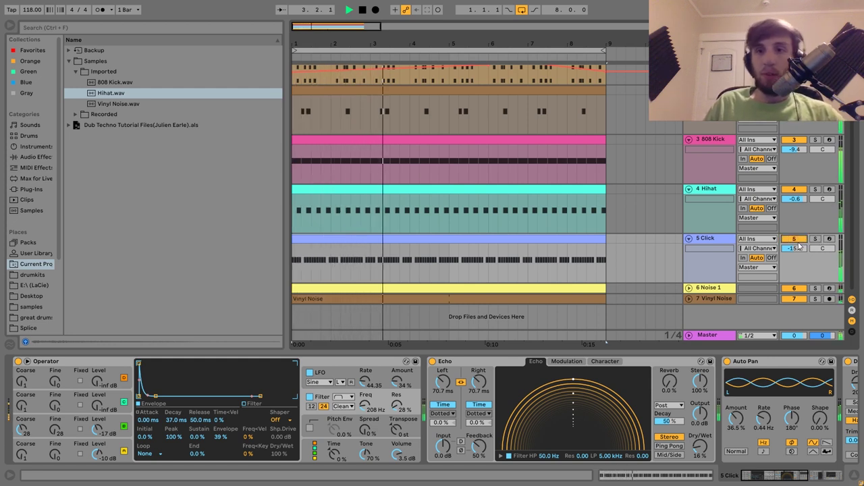
{"action": "key", "text": "space"}
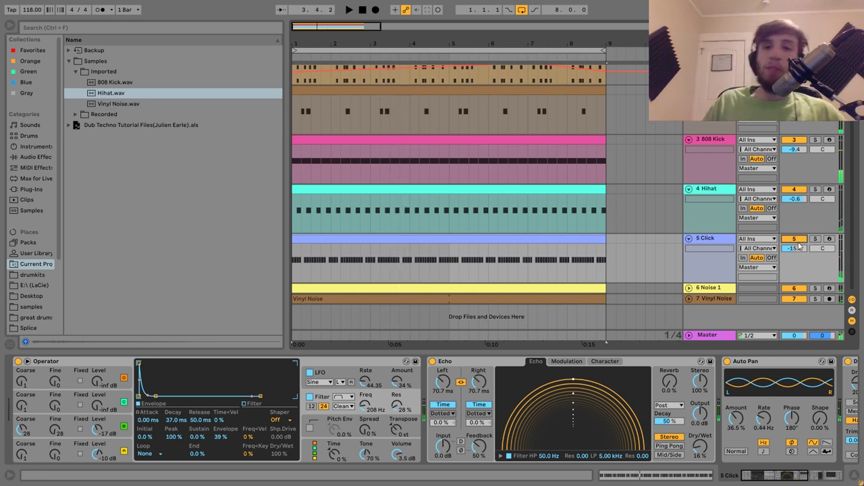
Play the arrangement while switching the Click track between soloed and unsoloed, leaving it soloed and playback stopped
{"action": "key", "text": "space"}
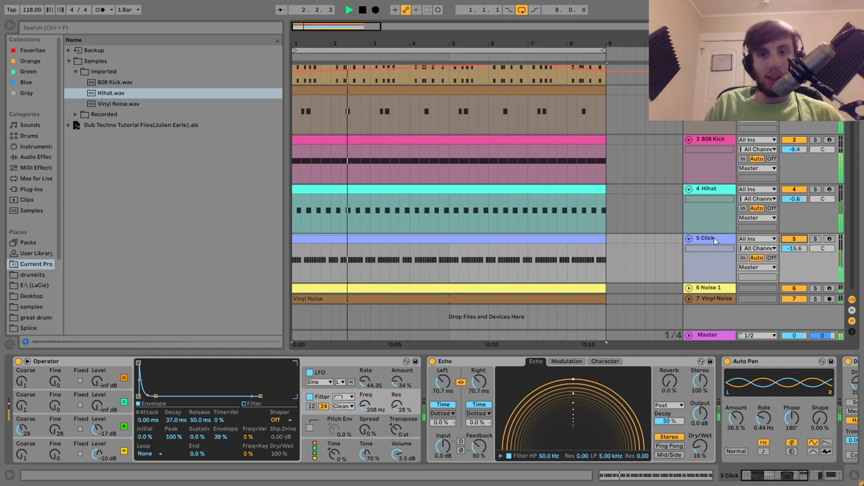
{"action": "left_click", "coordinate": [789, 239]}
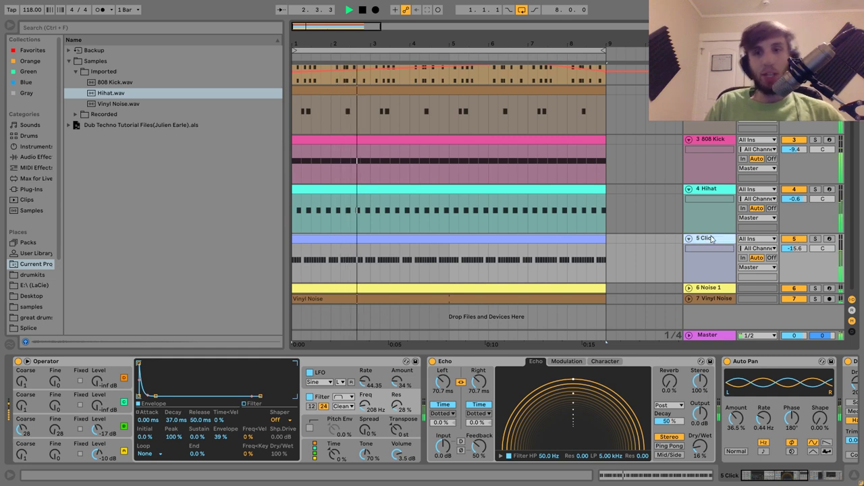
{"action": "left_click", "coordinate": [814, 240]}
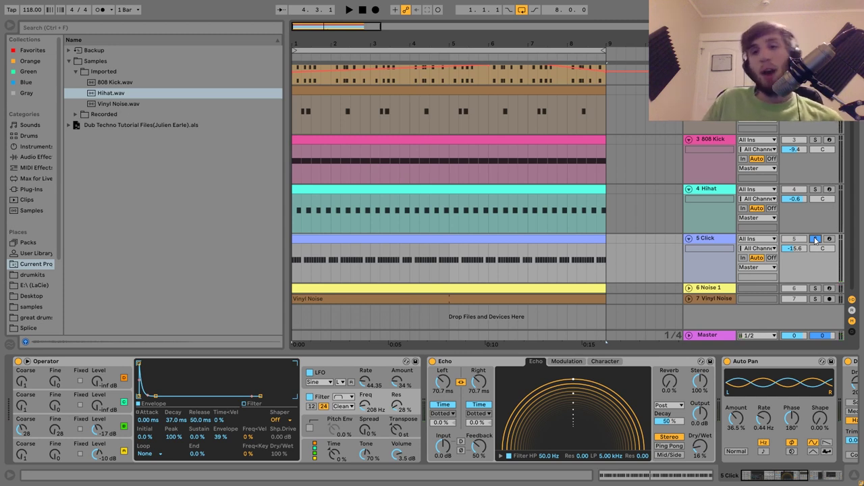
{"action": "left_click", "coordinate": [815, 239]}
{"action": "key", "text": "space"}
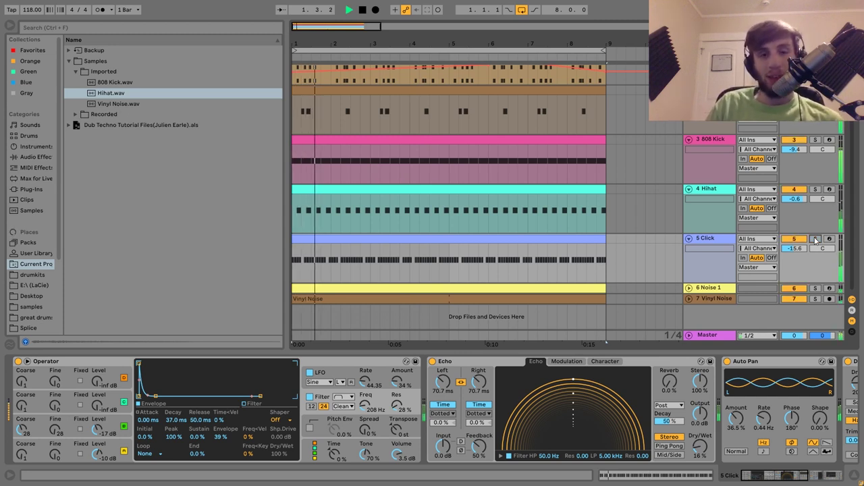
{"action": "left_click", "coordinate": [815, 240]}
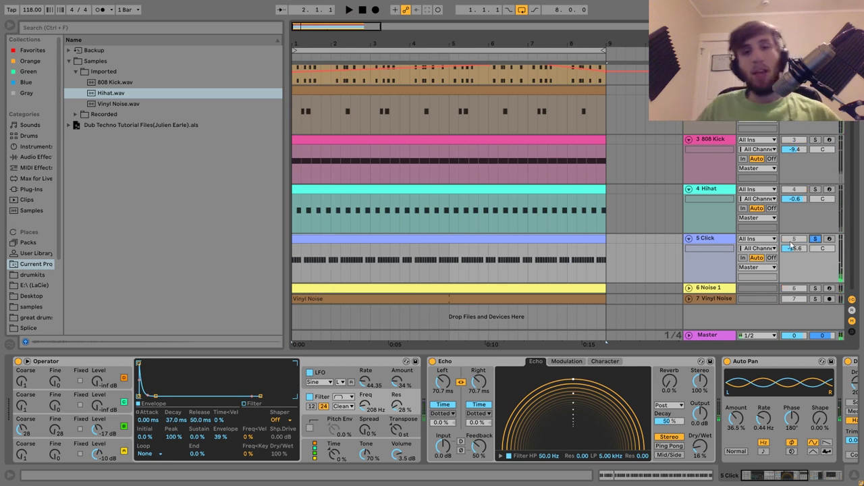
Open the Click clip to view its MIDI note pattern, and return to the track's devices
{"action": "double_click", "coordinate": [569, 241]}
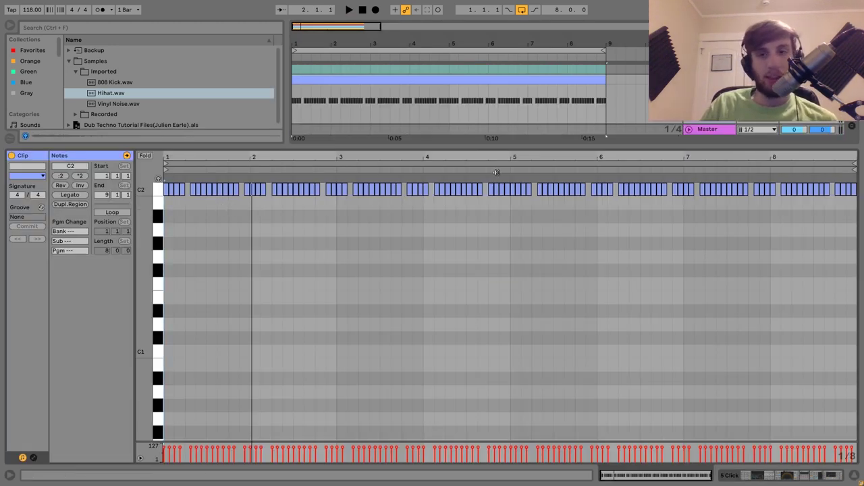
{"action": "key", "text": "shift+Tab"}
{"action": "left_click_drag", "start_coordinate": [196, 150], "coordinate": [196, 349]}
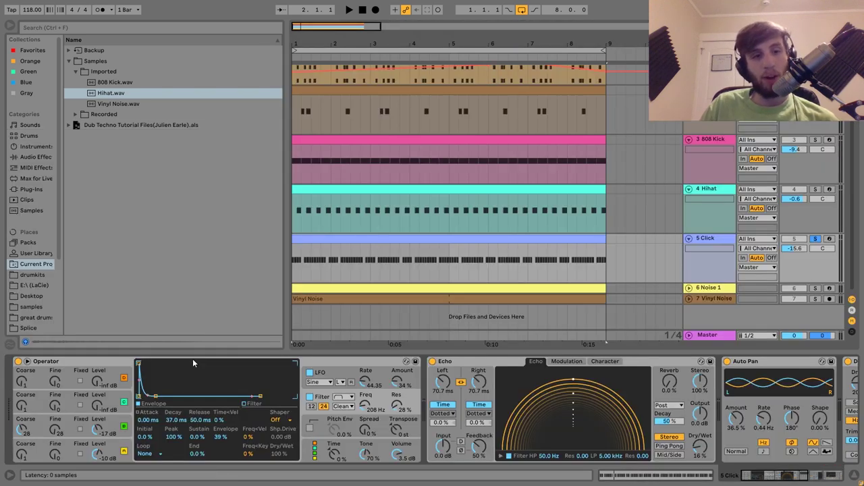
Display the settings of oscillator A and oscillator B in the Click track's Operator
{"action": "left_click", "coordinate": [112, 451]}
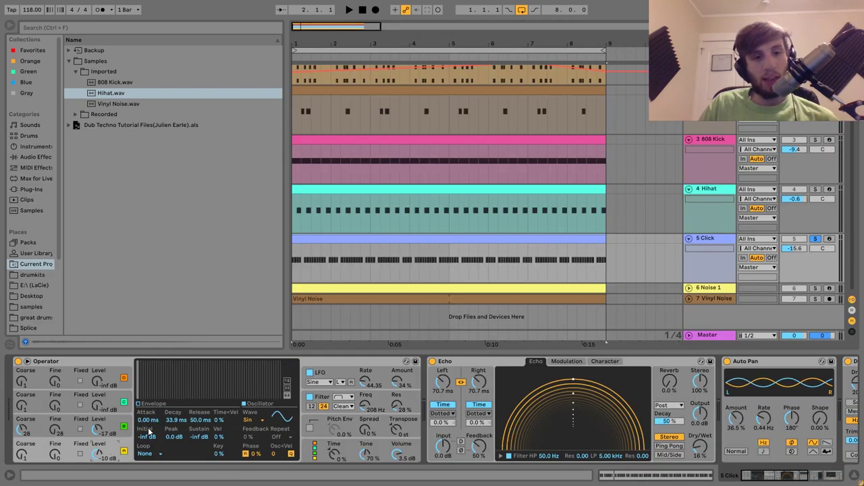
{"action": "left_click", "coordinate": [114, 426]}
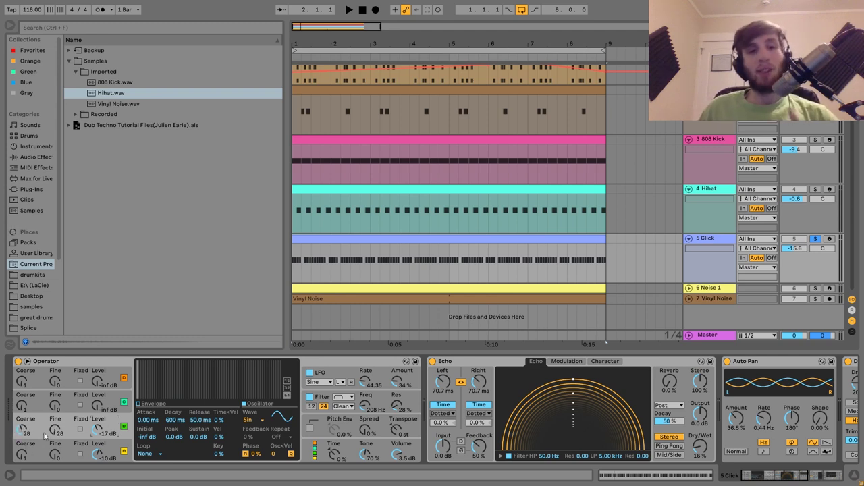
Play the soloed Click track, stop playback, and display the filter settings in its Operator
{"action": "key", "text": "space"}
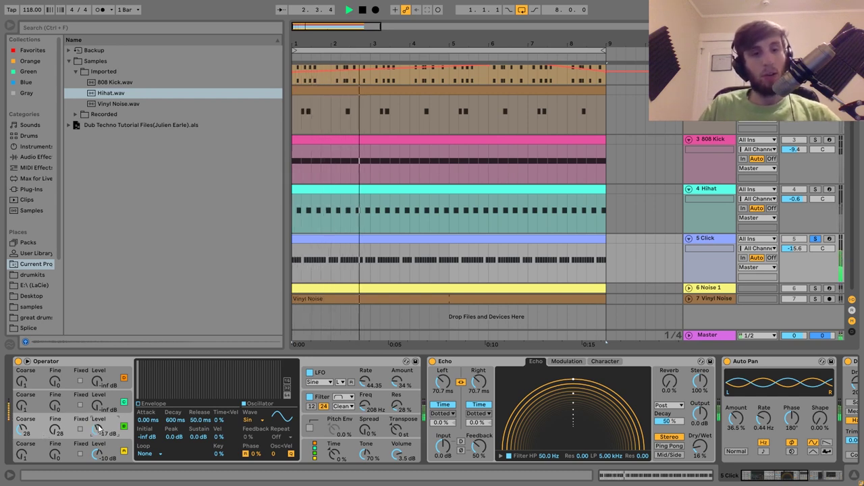
{"action": "key", "text": "space"}
{"action": "left_click", "coordinate": [323, 396]}
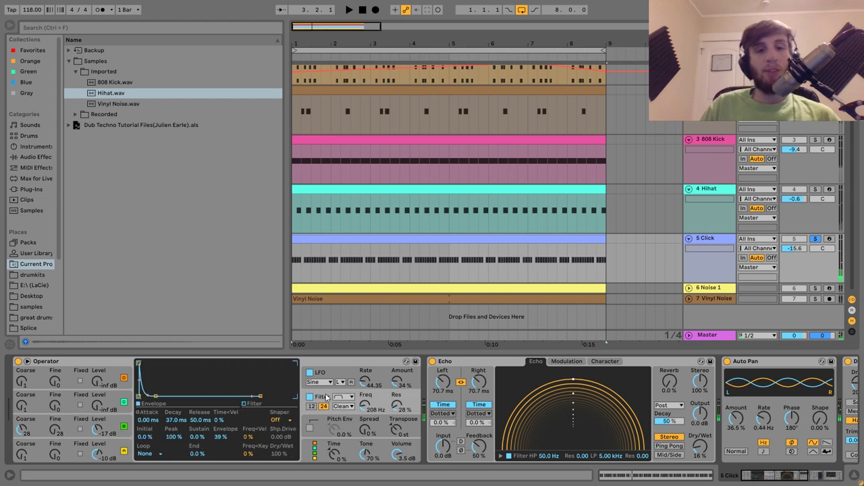
Compare the soloed Click sound with Operator's filter switched off and on, leaving the filter on and playback stopped
{"action": "left_click", "coordinate": [309, 397]}
{"action": "key", "text": "space"}
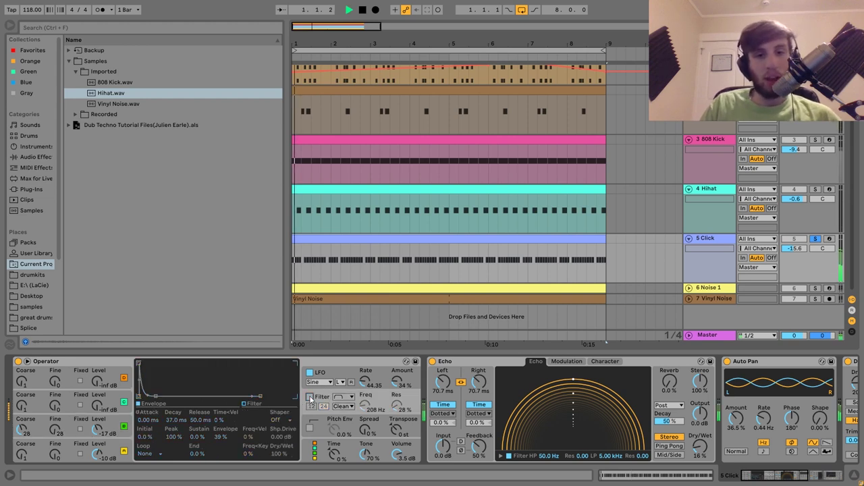
{"action": "left_click", "coordinate": [310, 397]}
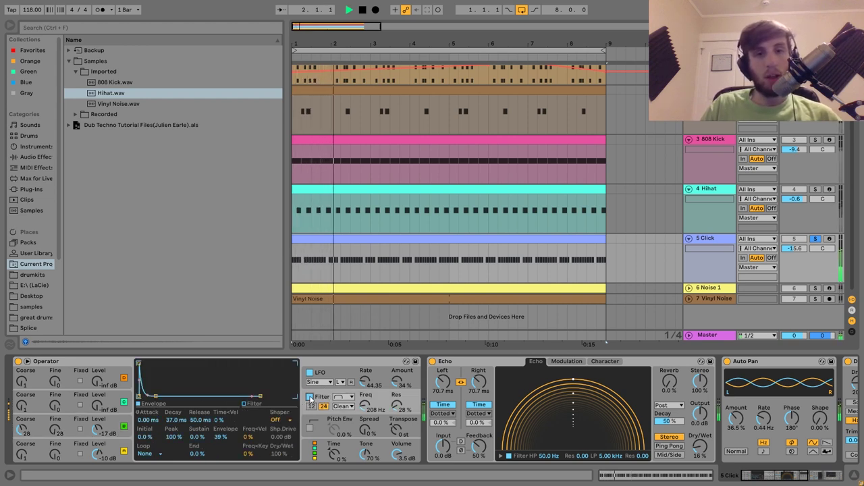
{"action": "key", "text": "space"}
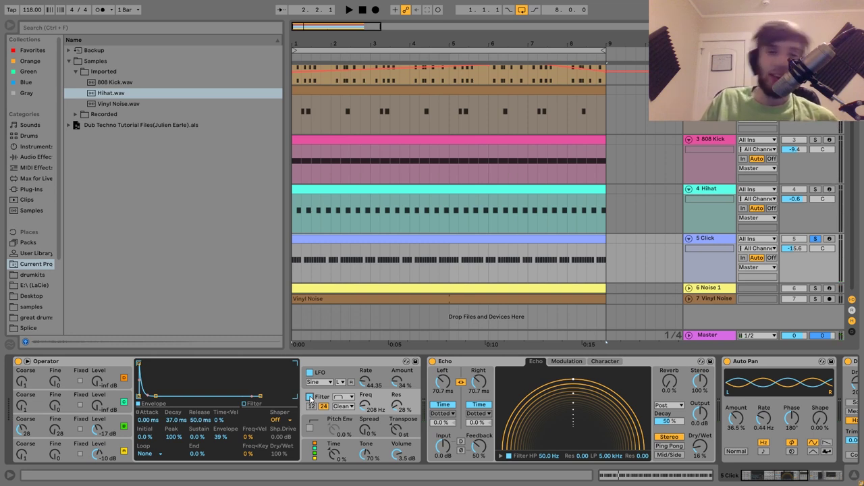
{"action": "left_click", "coordinate": [309, 397]}
{"action": "key", "text": "space"}
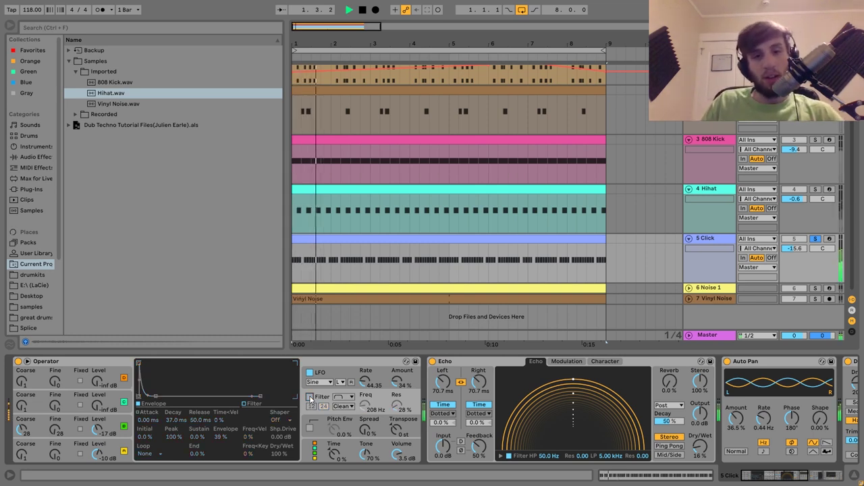
{"action": "left_click", "coordinate": [309, 396]}
{"action": "key", "text": "space"}
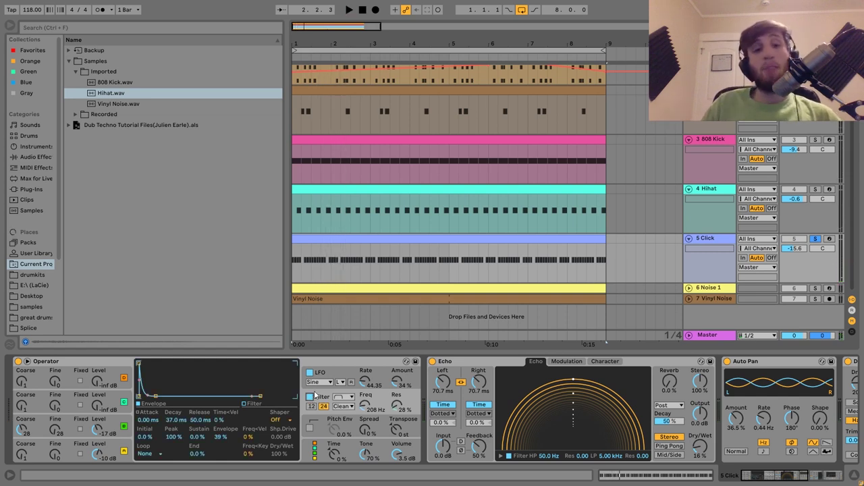
View the LFO settings in the Click track's Operator, return to its filter settings, and replay the soloed click
{"action": "left_click", "coordinate": [332, 375]}
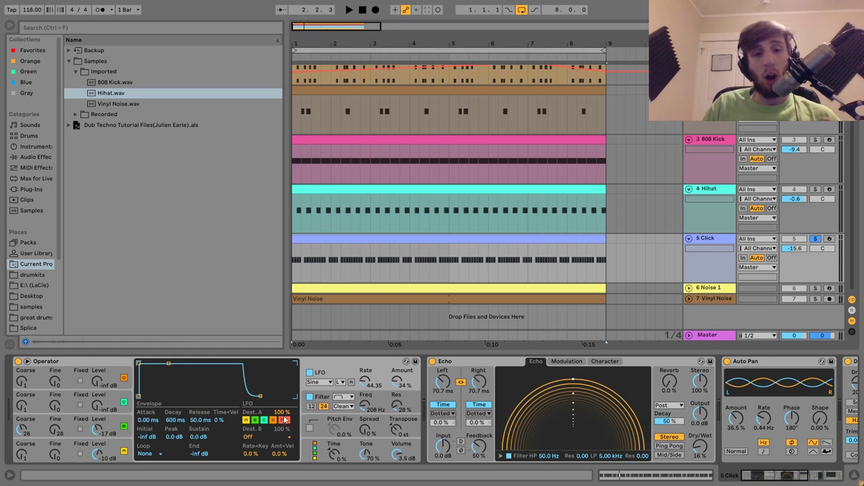
{"action": "left_click", "coordinate": [311, 405]}
{"action": "key", "text": "space"}
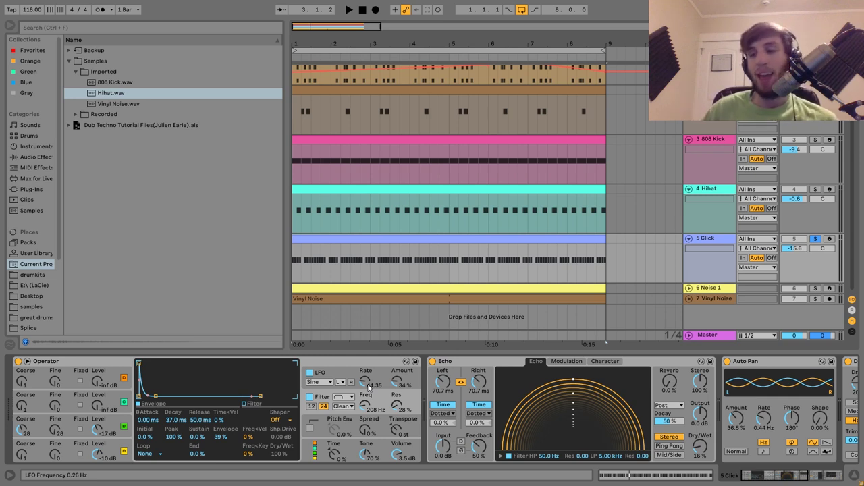
{"action": "key", "text": "space"}
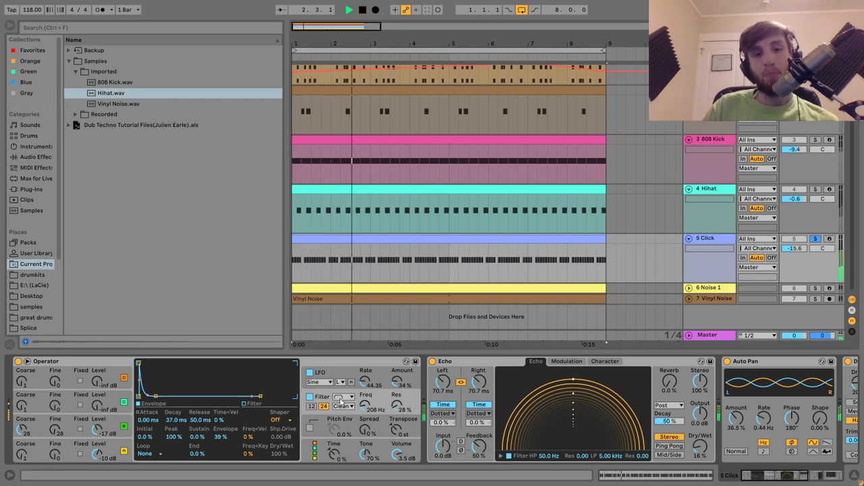
Compare the soloed Click sound with Echo bypassed and active, leaving Echo on and playback stopped
{"action": "scroll", "coordinate": [341, 400], "scroll_direction": "right", "scroll_amount": 5}
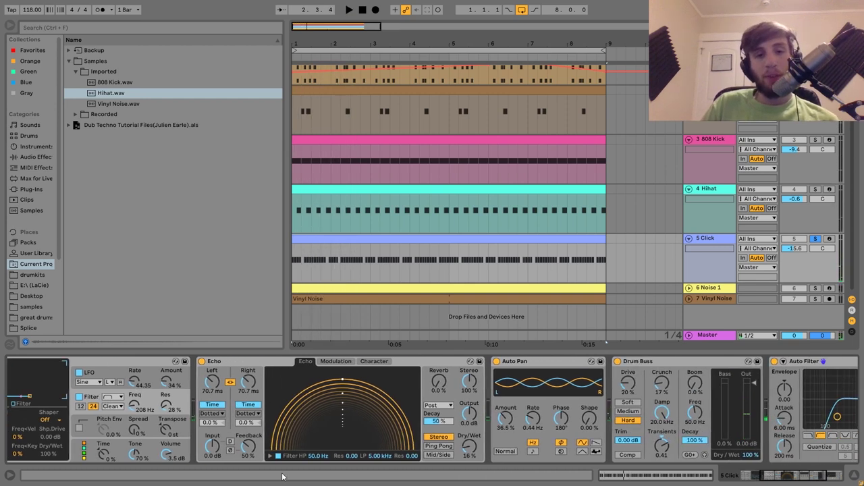
{"action": "left_click", "coordinate": [203, 362]}
{"action": "key", "text": "space"}
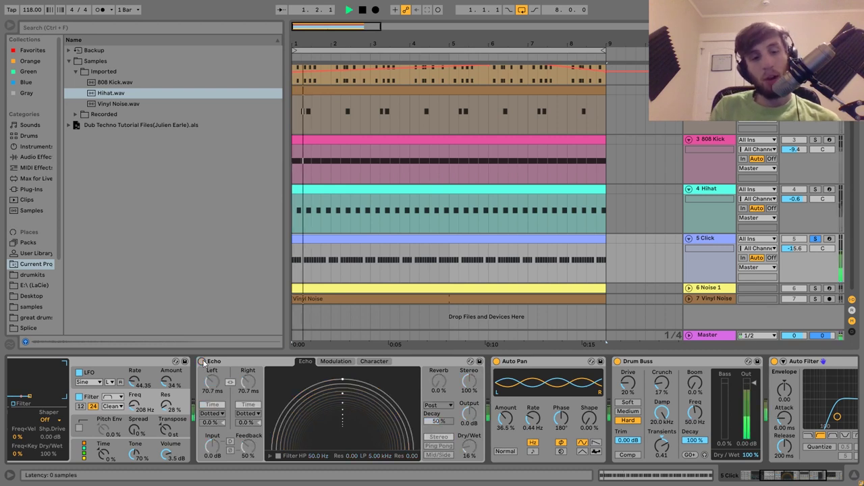
{"action": "left_click", "coordinate": [202, 362]}
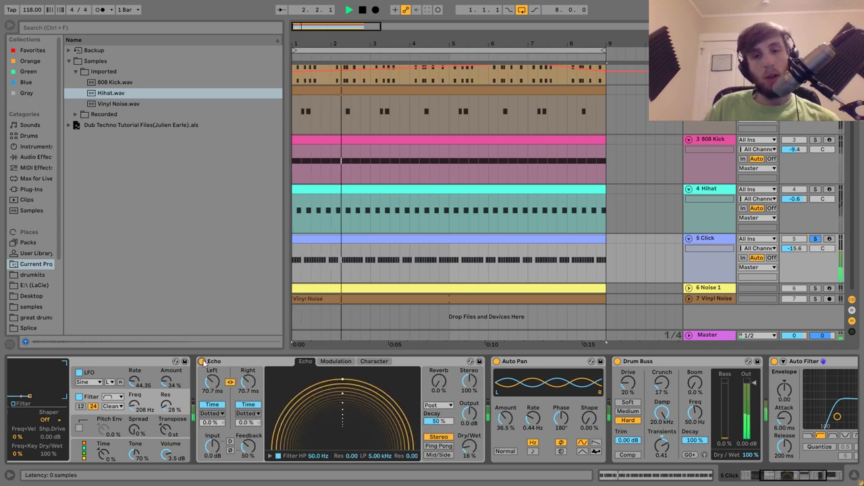
{"action": "key", "text": "space"}
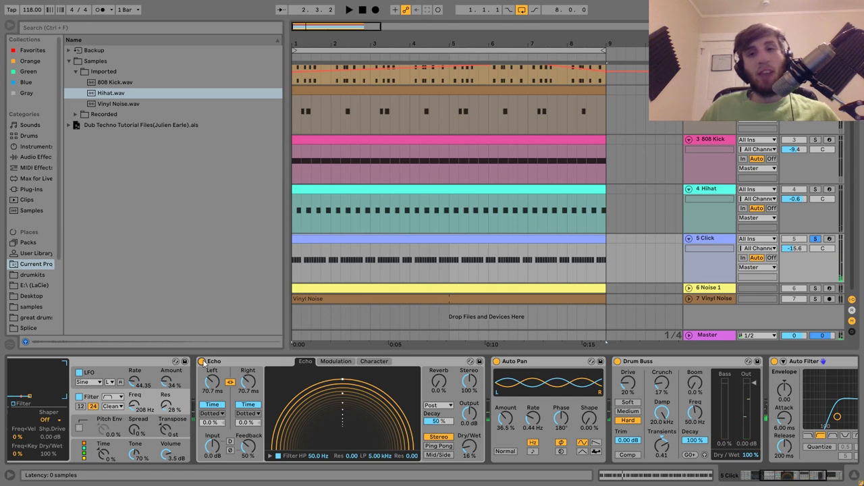
{"action": "key", "text": "space"}
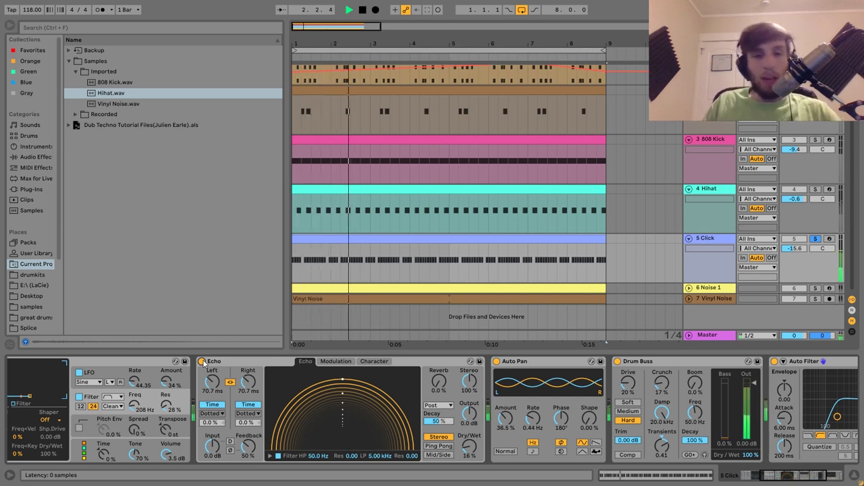
{"action": "key", "text": "space"}
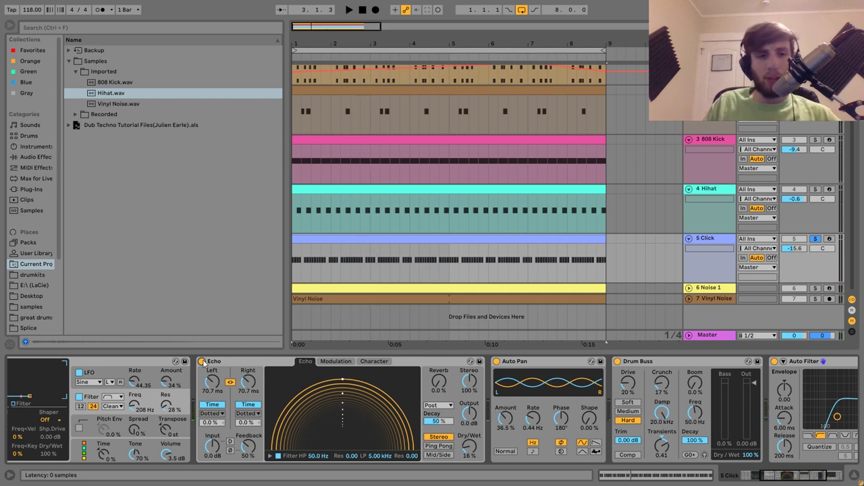
Compare the soloed Click sound with Auto Pan bypassed and active, leaving Auto Pan on and playback stopped
{"action": "scroll", "coordinate": [202, 361], "scroll_direction": "down", "scroll_amount": 5}
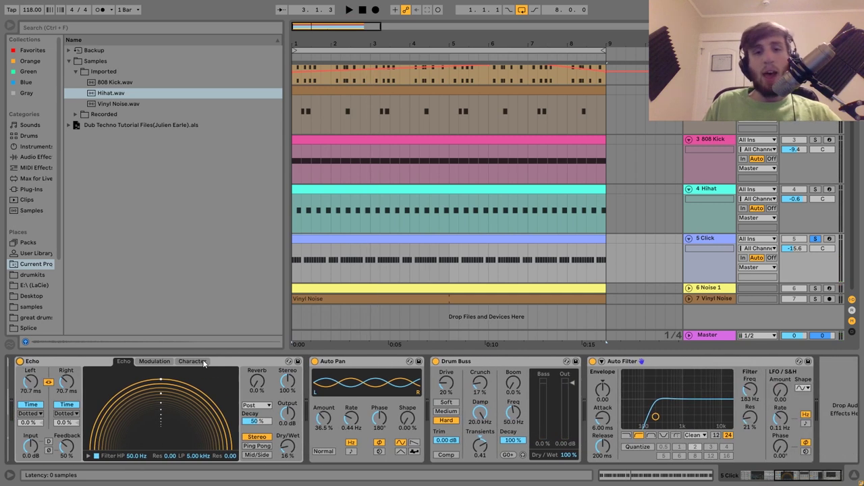
{"action": "left_click", "coordinate": [316, 362]}
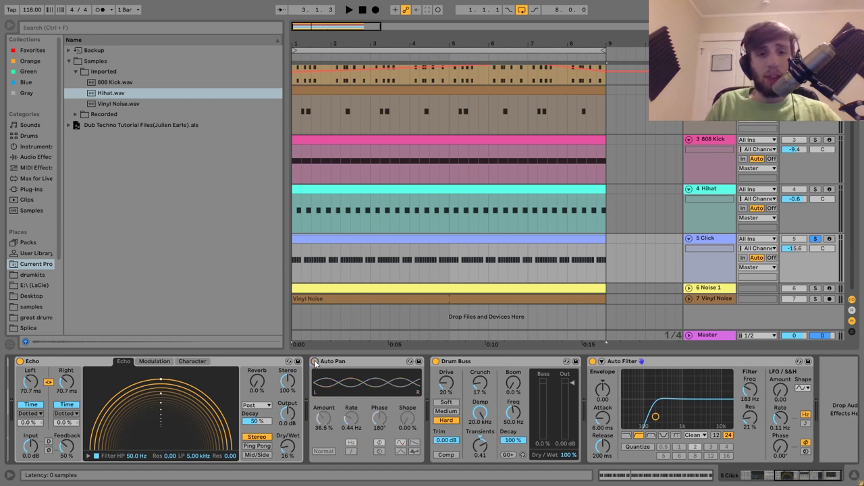
{"action": "key", "text": "space"}
{"action": "left_click", "coordinate": [315, 361]}
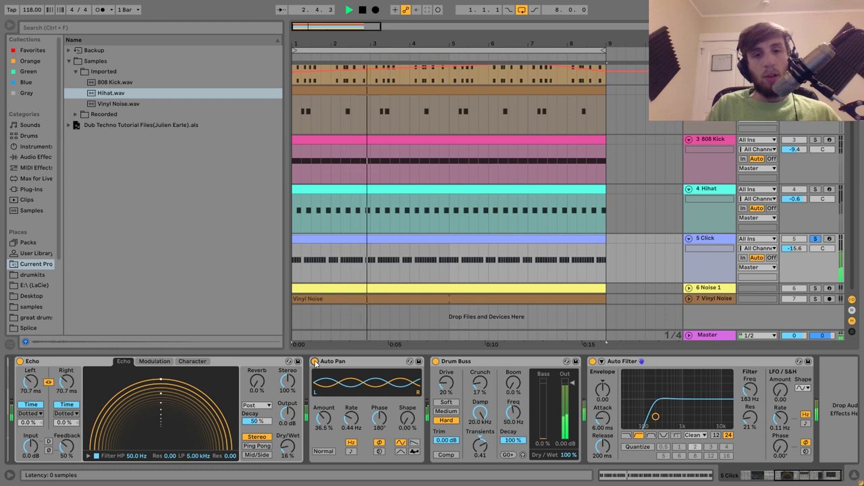
{"action": "key", "text": "space"}
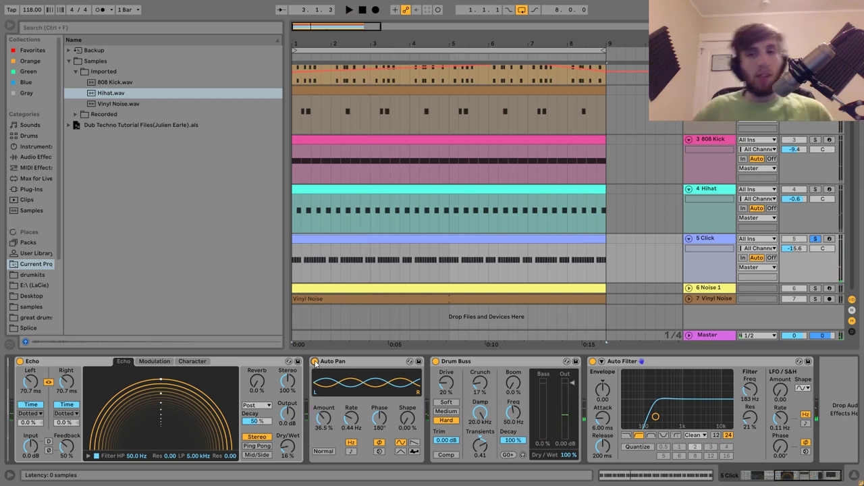
Unsolo the Click track, play it within the full arrangement, and review its device chain
{"action": "left_click", "coordinate": [816, 239]}
{"action": "key", "text": "space"}
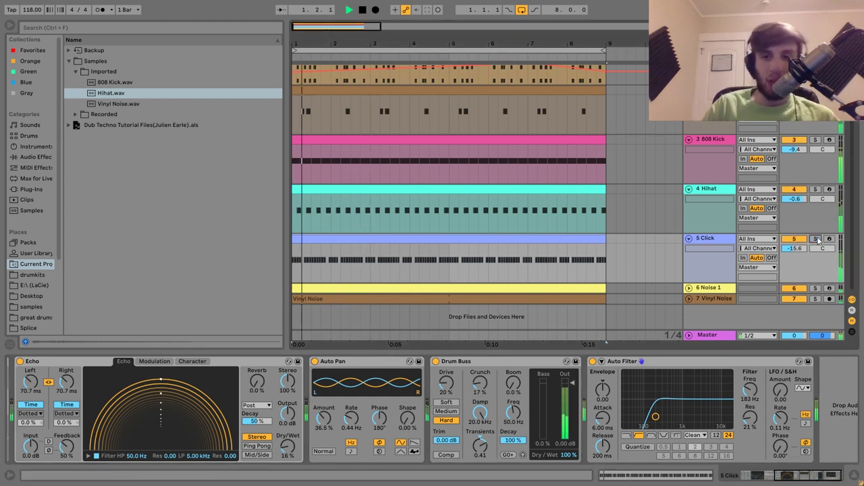
{"action": "left_click", "coordinate": [722, 242]}
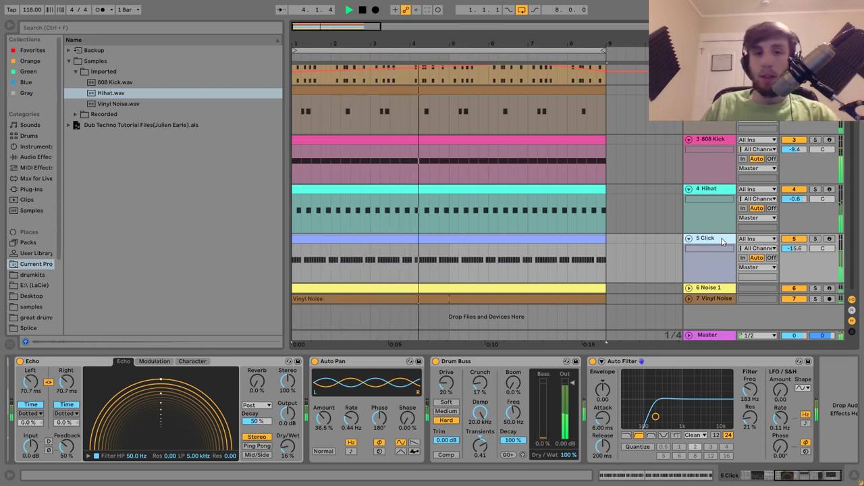
{"action": "key", "text": "space"}
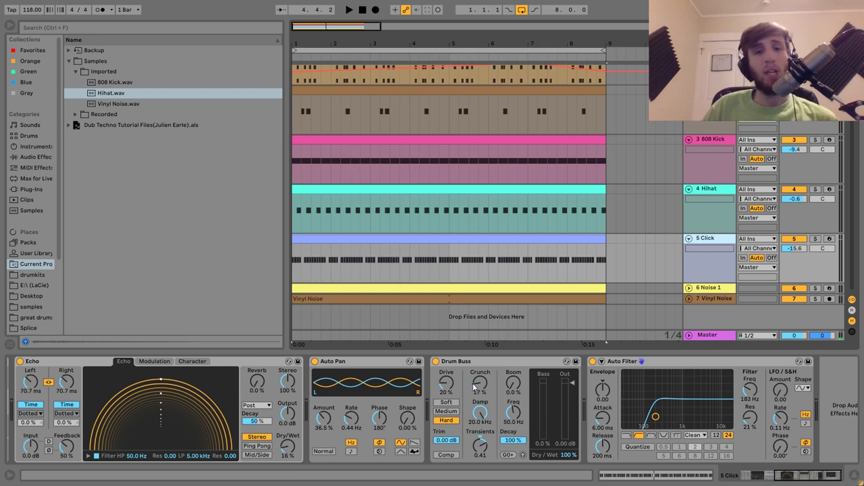
{"action": "scroll", "coordinate": [483, 420], "scroll_direction": "left", "scroll_amount": 10}
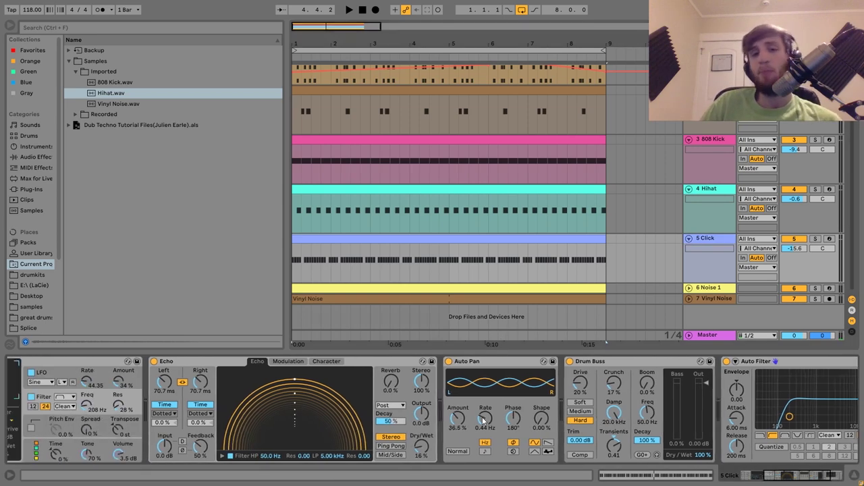
{"action": "scroll", "coordinate": [361, 413], "scroll_direction": "right", "scroll_amount": 10}
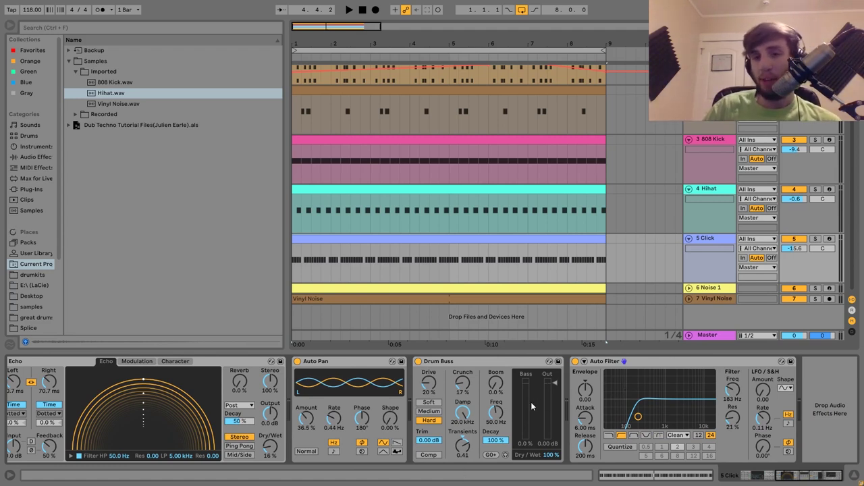
Solo and unfold the Noise 1 track, play it with its devices displayed, and stop playback
{"action": "left_click", "coordinate": [699, 294]}
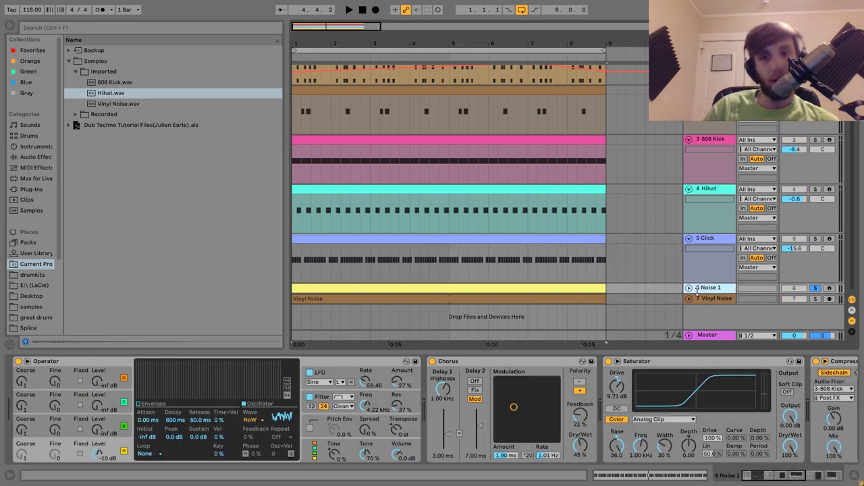
{"action": "key", "text": "space"}
{"action": "key", "text": "ctrl+z"}
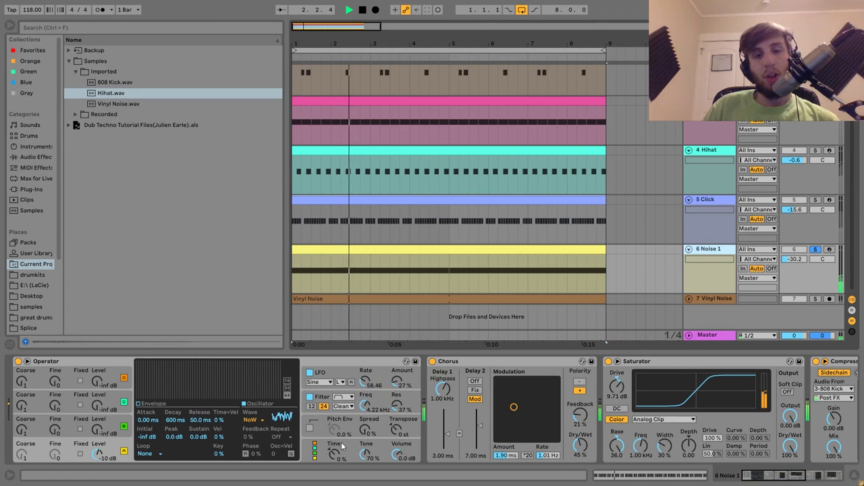
{"action": "key", "text": "space"}
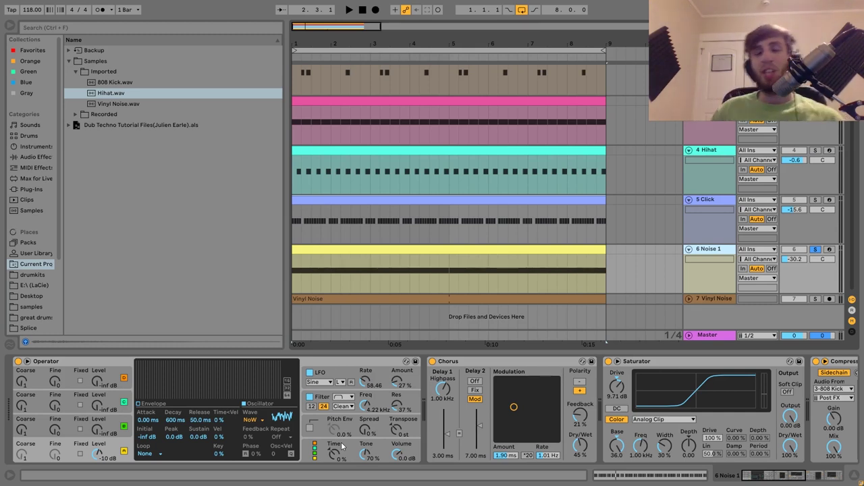
Unsolo the Noise 1 track and compare the full arrangement with the noise muted and unmuted
{"action": "left_click", "coordinate": [816, 250]}
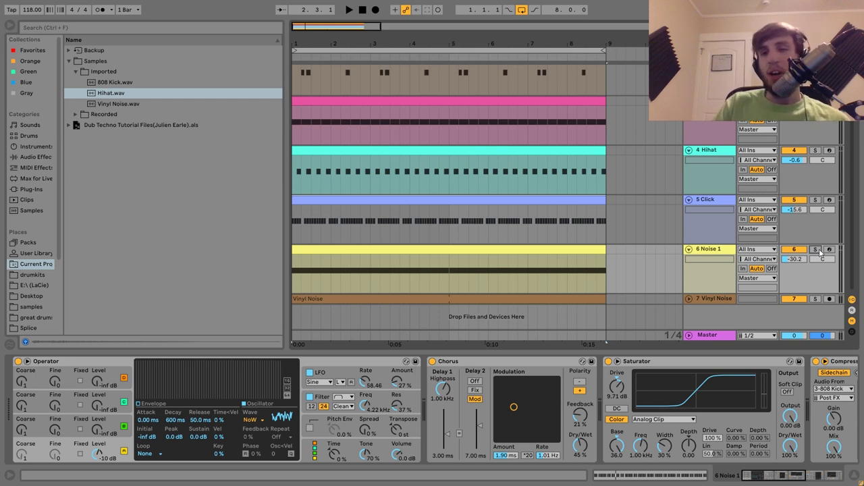
{"action": "key", "text": "space"}
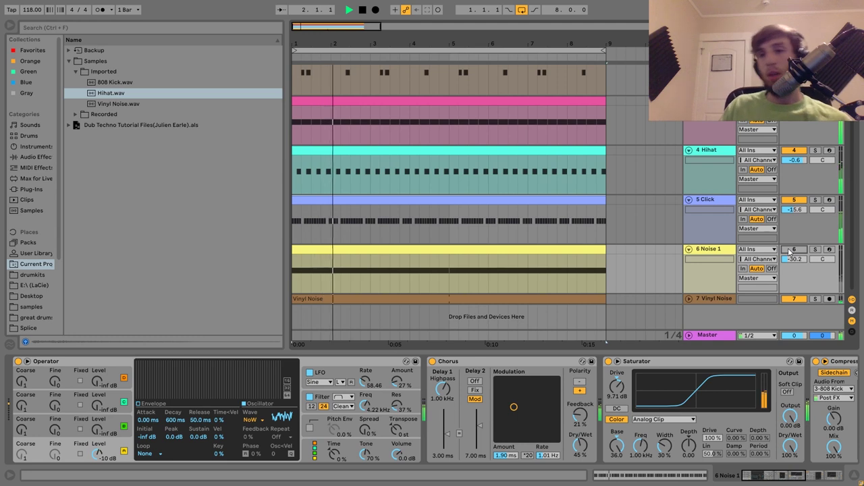
{"action": "left_click", "coordinate": [792, 249]}
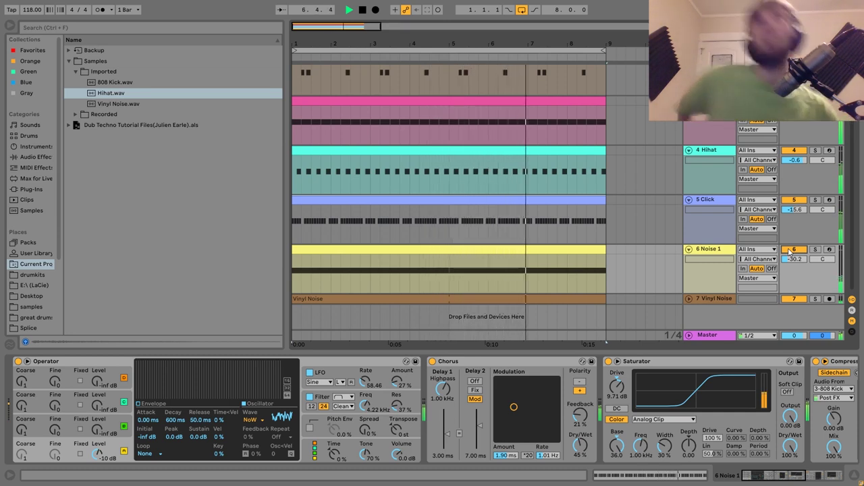
{"action": "key", "text": "space"}
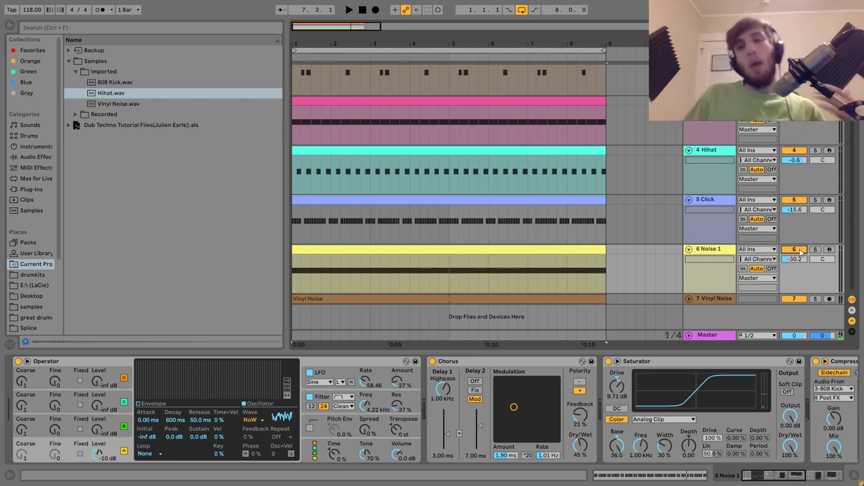
Solo the Noise 1 track and display the filter and LFO settings of its Operator
{"action": "left_click", "coordinate": [815, 250]}
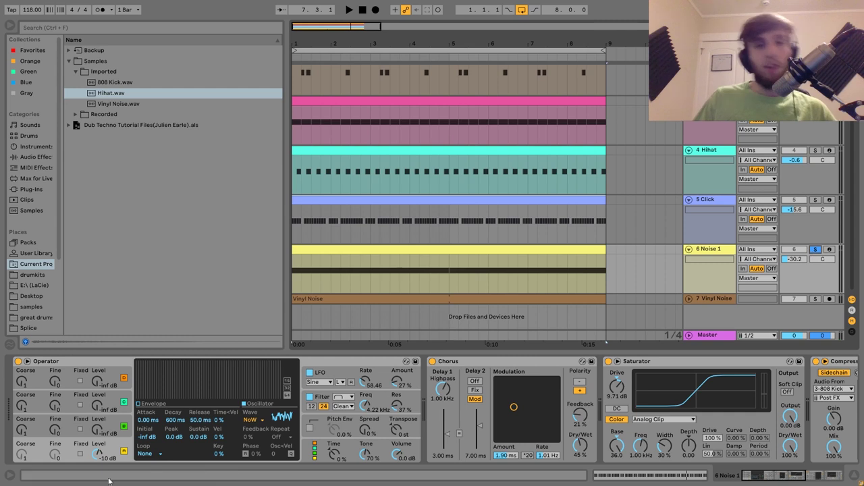
{"action": "left_click", "coordinate": [320, 397]}
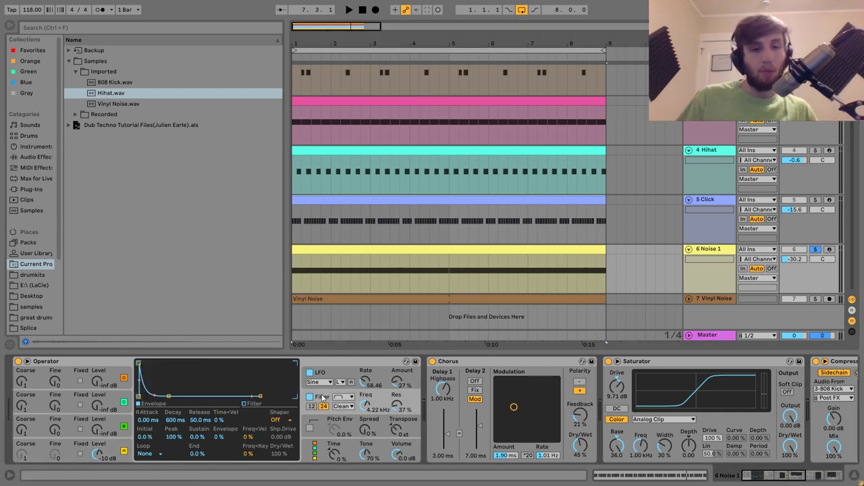
{"action": "left_click", "coordinate": [330, 378]}
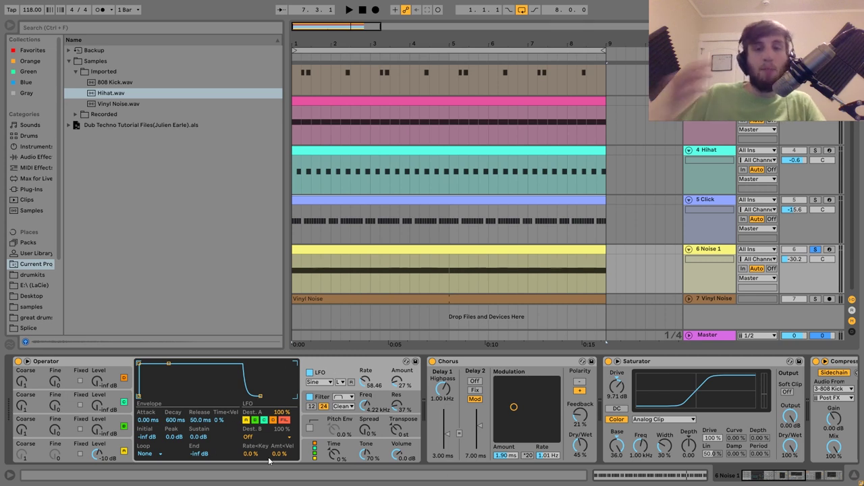
Play the soloed Noise 1 track while reviewing its Chorus and Saturator settings
{"action": "key", "text": "space"}
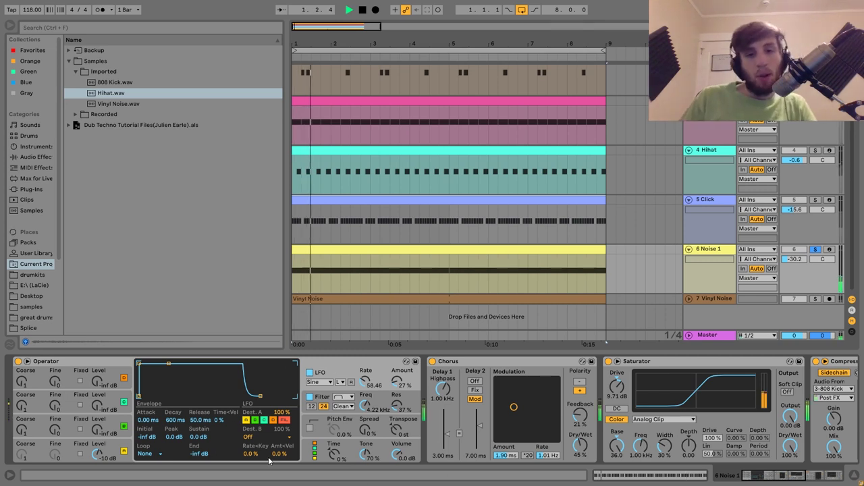
{"action": "scroll", "coordinate": [269, 460], "scroll_direction": "right", "scroll_amount": 3}
{"action": "scroll", "coordinate": [269, 461], "scroll_direction": "right", "scroll_amount": 3}
{"action": "key", "text": "space"}
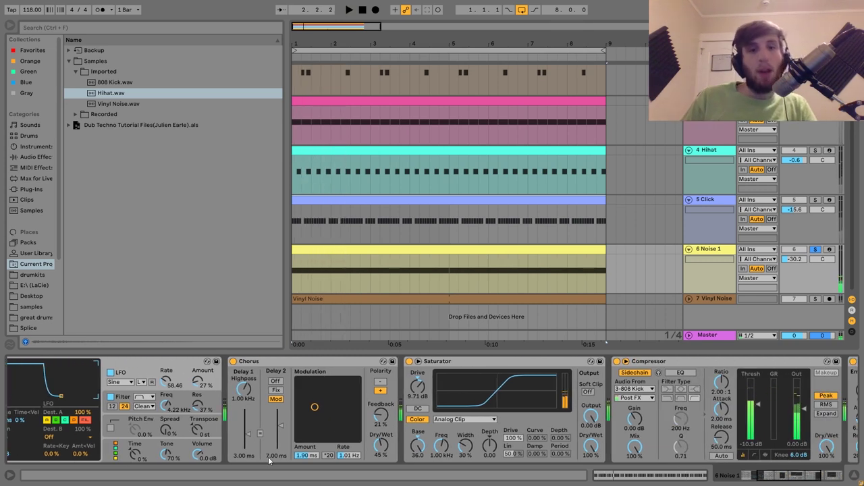
{"action": "key", "text": "space"}
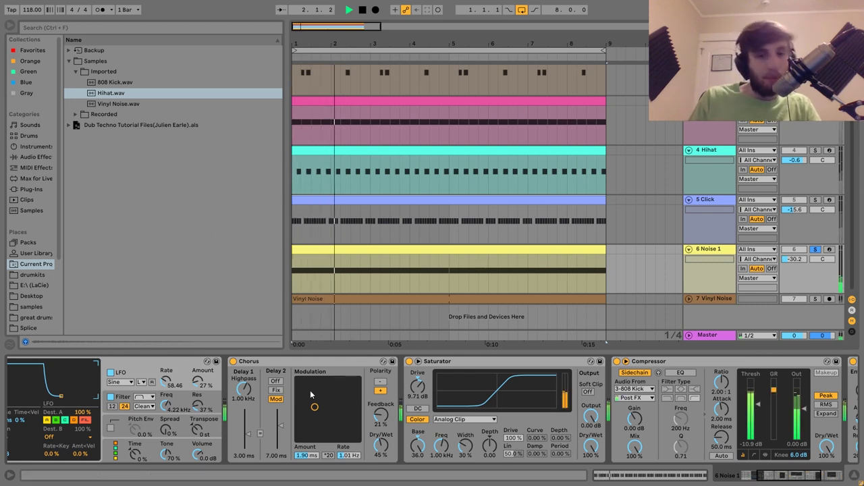
{"action": "scroll", "coordinate": [310, 390], "scroll_direction": "right", "scroll_amount": 3}
{"action": "key", "text": "space"}
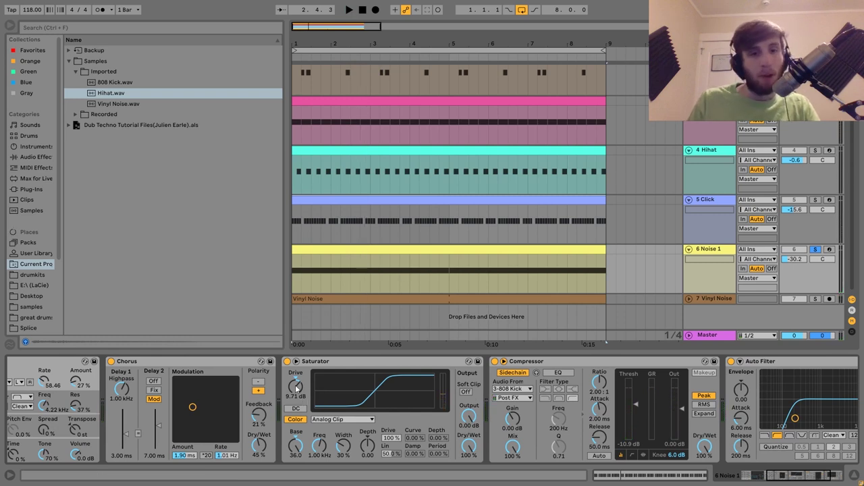
Compare the Noise 1 sound with its Saturator bypassed and enabled during playback
{"action": "left_click", "coordinate": [288, 362]}
{"action": "key", "text": "space"}
{"action": "left_click", "coordinate": [288, 362]}
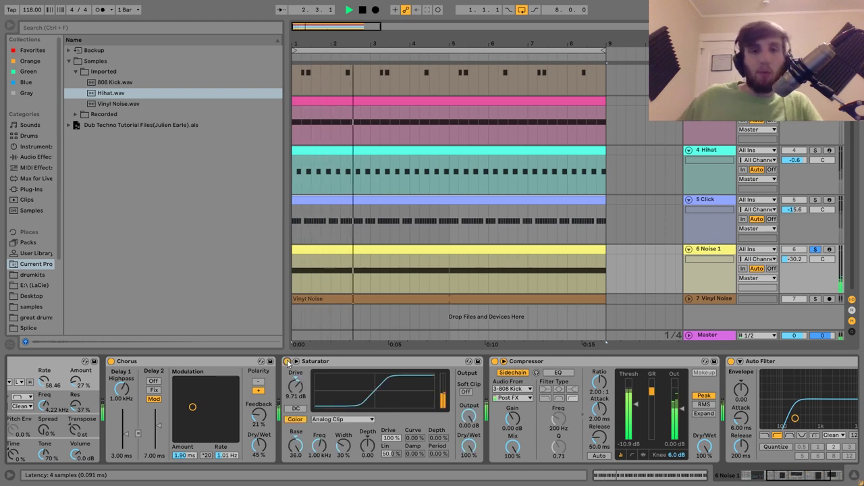
Display the Noise 1 Compressor and Auto Filter, then play the track to examine the sidechain gain reduction from the 808 Kick
{"action": "scroll", "coordinate": [286, 359], "scroll_direction": "right", "scroll_amount": 5}
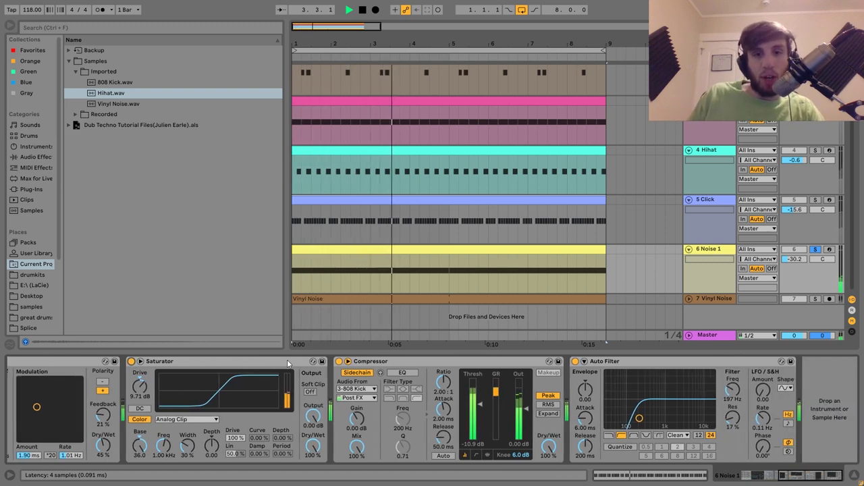
{"action": "key", "text": "space"}
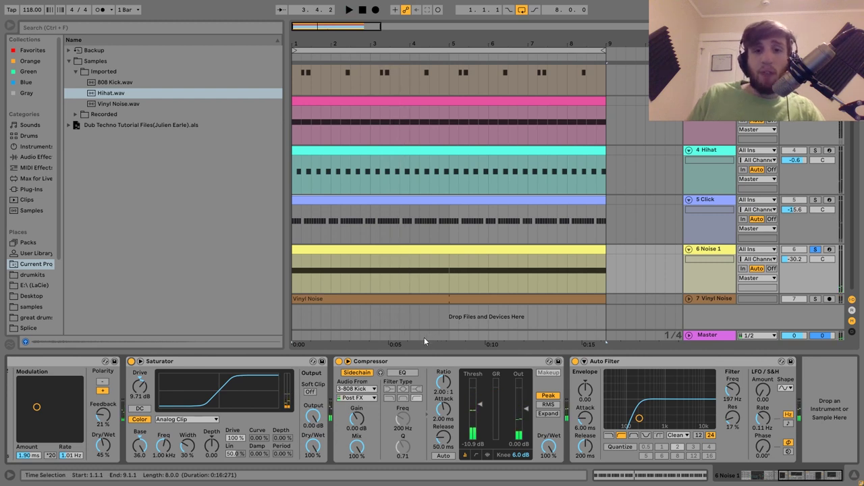
{"action": "left_click", "coordinate": [417, 362]}
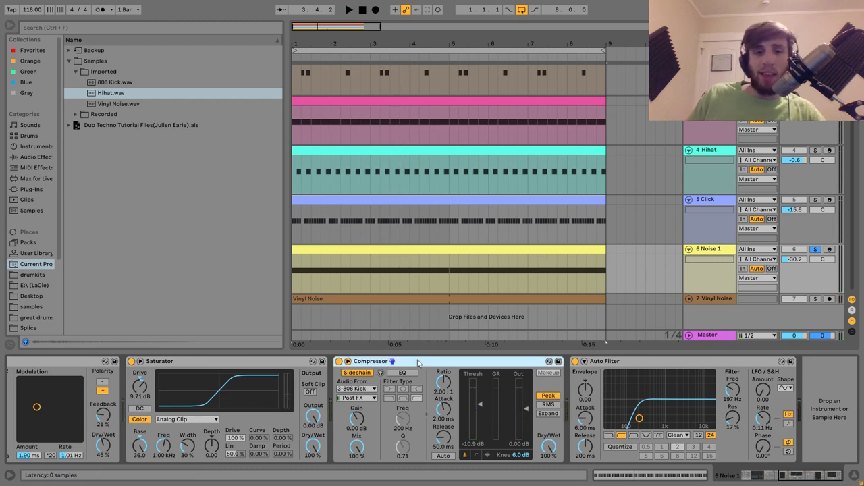
{"action": "key", "text": "space"}
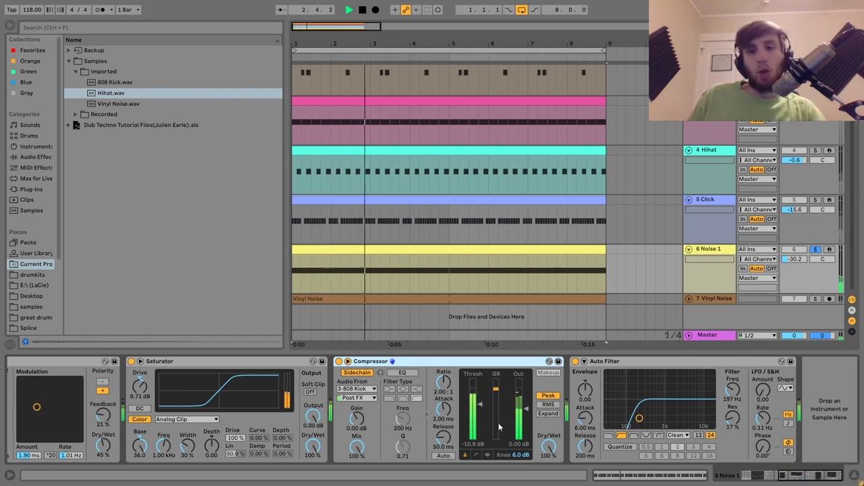
{"action": "key", "text": "space"}
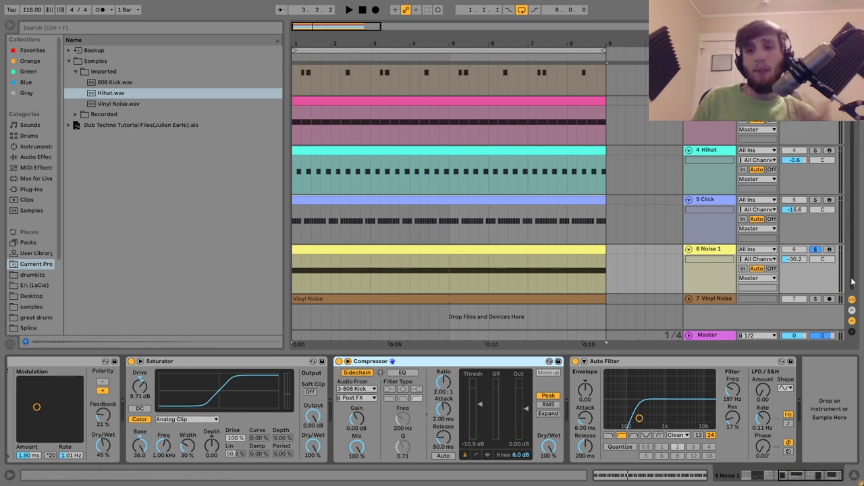
Solo and unfold the Vinyl Noise track, bring its full waveform into view, and play it alone
{"action": "left_click", "coordinate": [814, 299]}
{"action": "left_click", "coordinate": [708, 298]}
{"action": "left_click", "coordinate": [688, 298]}
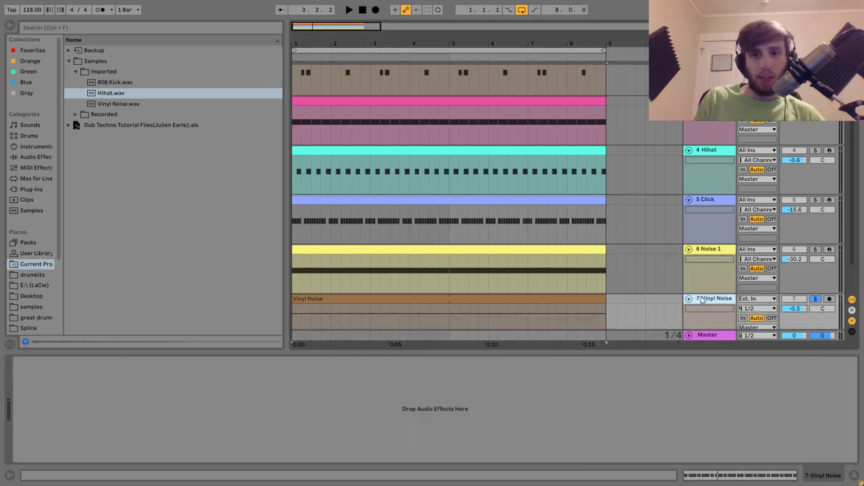
{"action": "key", "text": "space"}
{"action": "scroll", "coordinate": [701, 300], "scroll_direction": "down", "scroll_amount": 1}
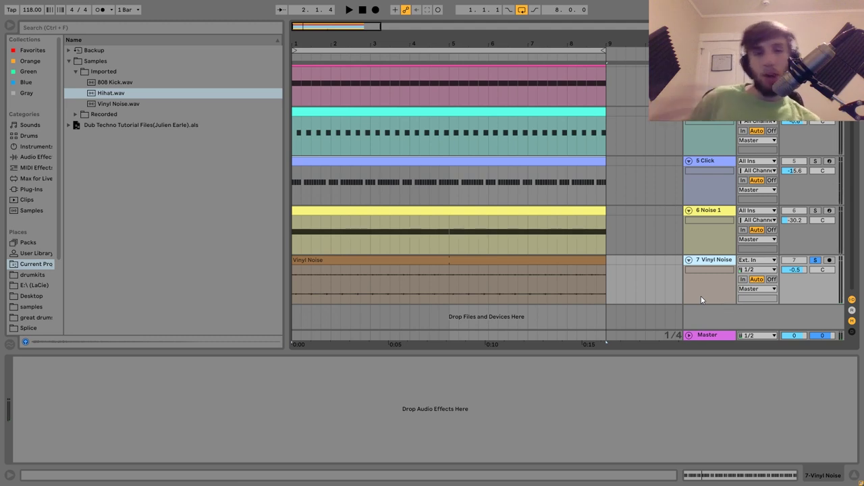
{"action": "key", "text": "space"}
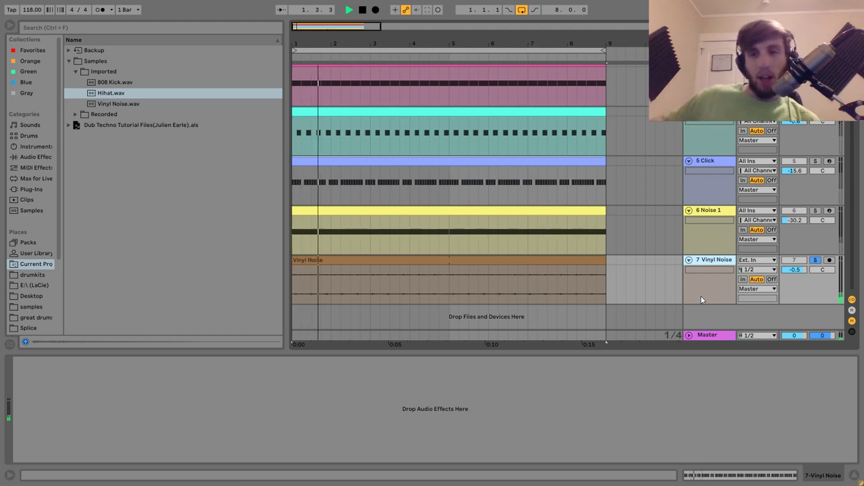
Compare Noise 1 on its own with Noise 1 and Vinyl Noise soloed together, checking each track's devices during playback
{"action": "left_click", "coordinate": [815, 210], "text": "ctrl"}
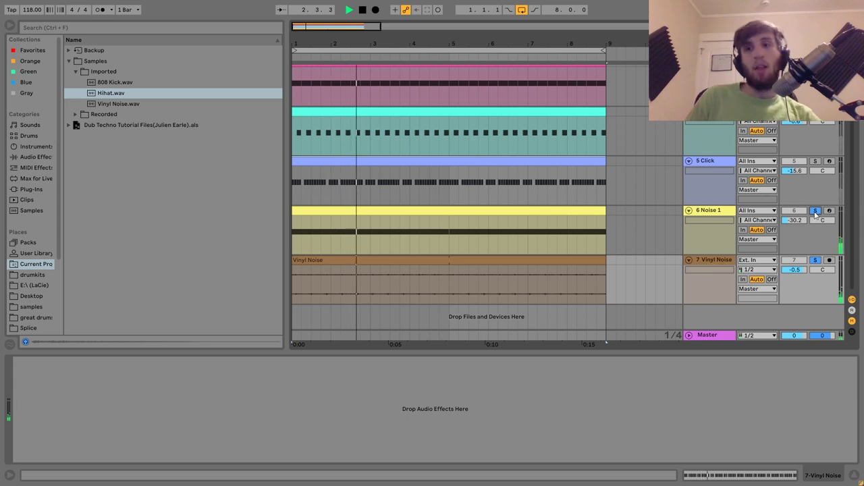
{"action": "key", "text": "space"}
{"action": "left_click", "coordinate": [815, 260], "text": "ctrl"}
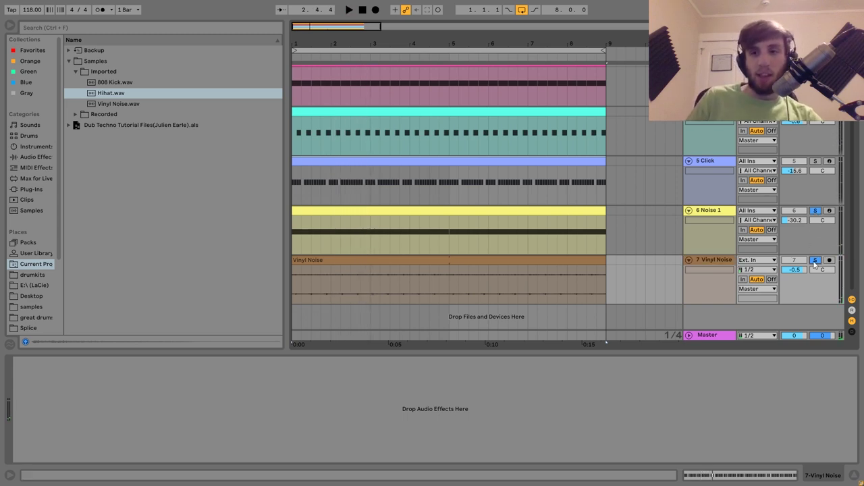
{"action": "key", "text": "space"}
{"action": "left_click", "coordinate": [715, 211]}
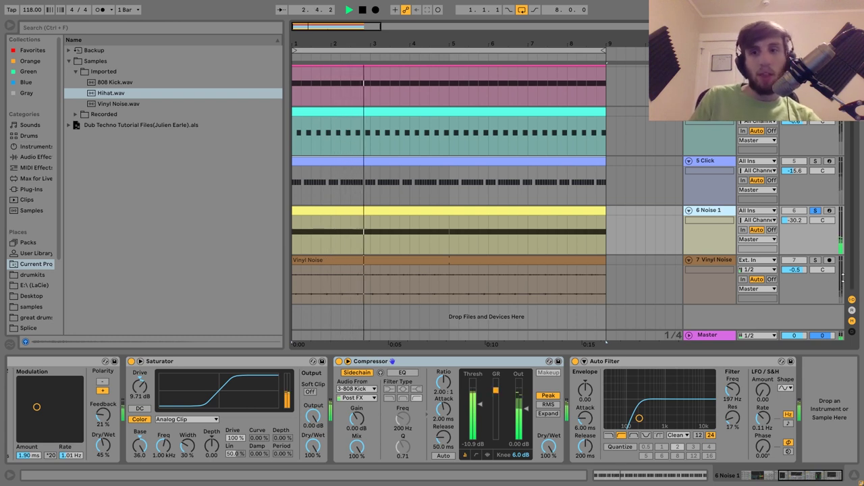
{"action": "left_click", "coordinate": [814, 260], "text": "ctrl"}
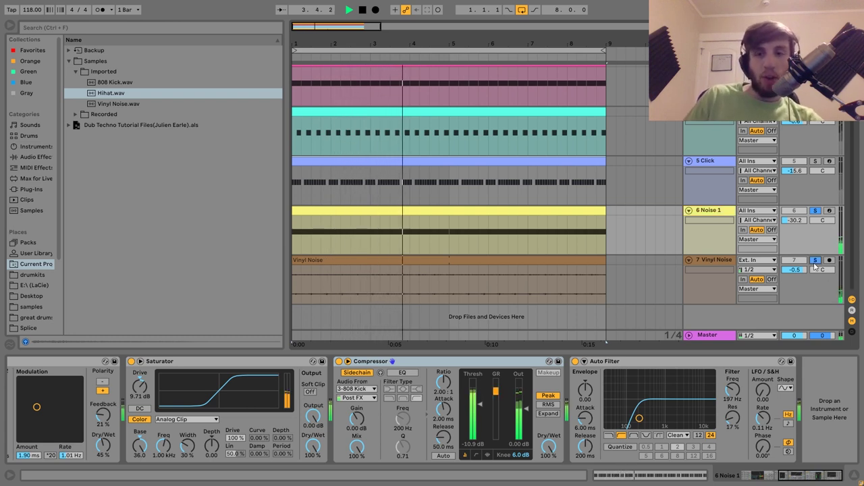
{"action": "left_click", "coordinate": [717, 262]}
{"action": "key", "text": "space"}
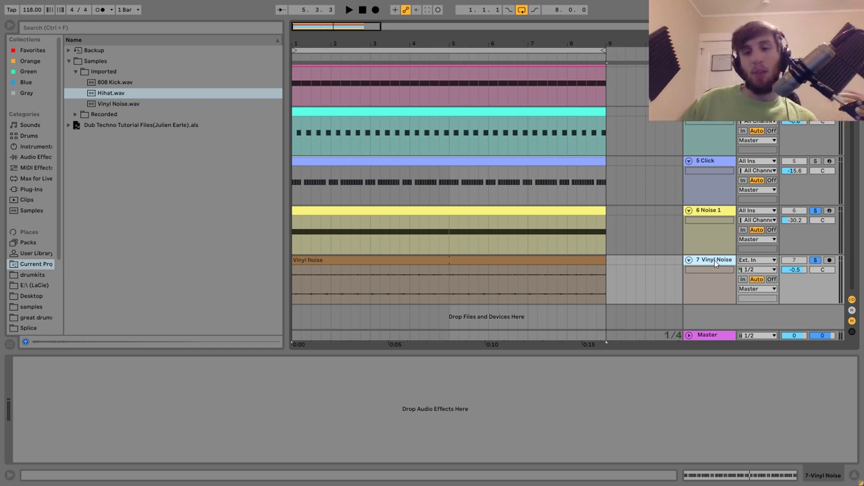
Unsolo the noise tracks, play the full arrangement, and stop playback
{"action": "left_click", "coordinate": [815, 261]}
{"action": "key", "text": "space"}
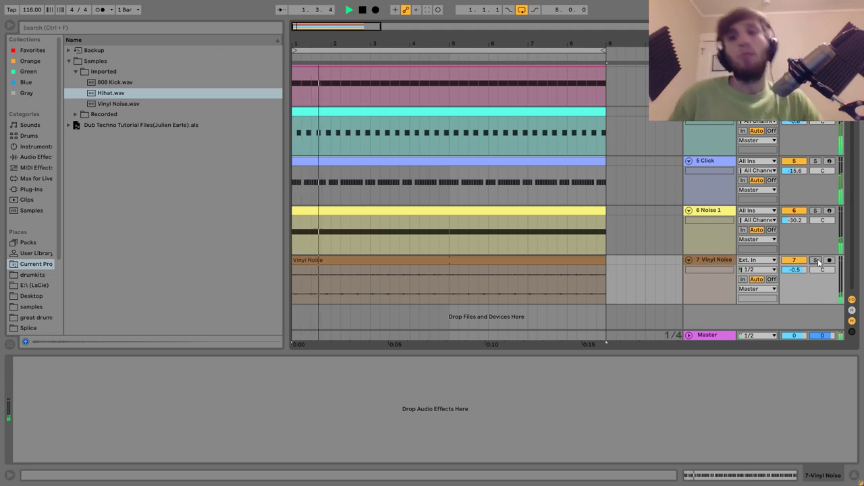
{"action": "key", "text": "space"}
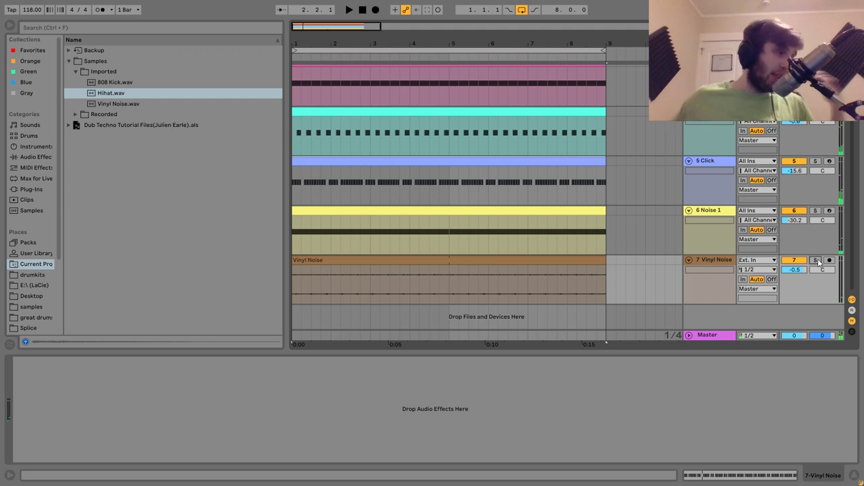